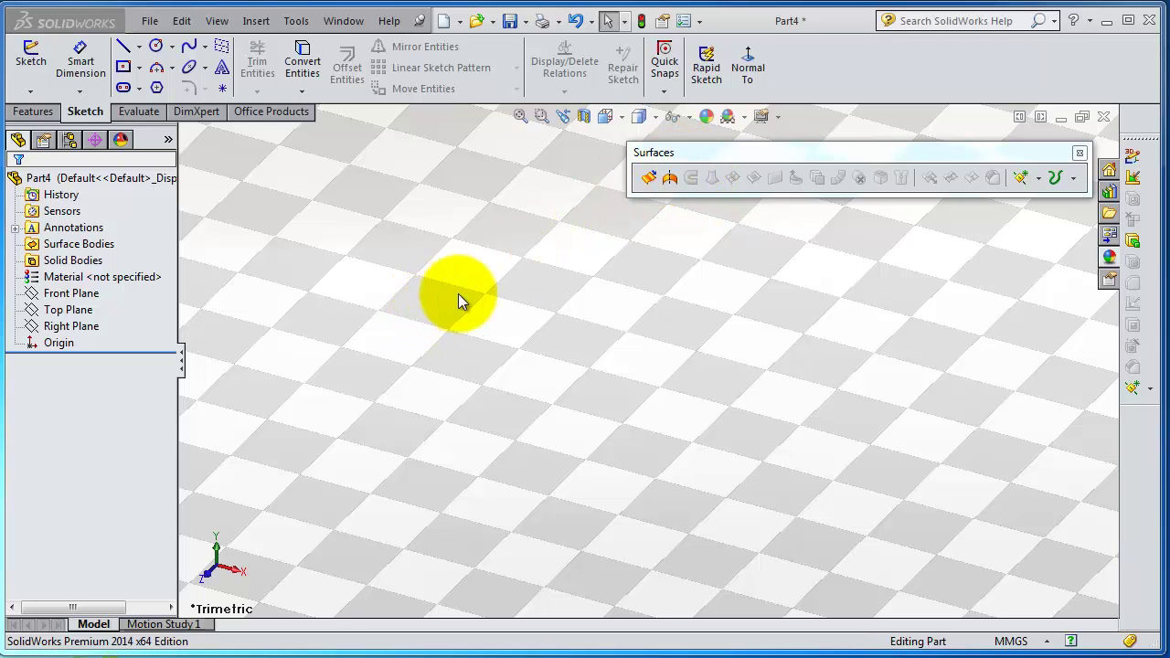
- Draw a six-sided polygon centred on the origin on the Front Plane and exit Sketch1
left_click(64, 294)
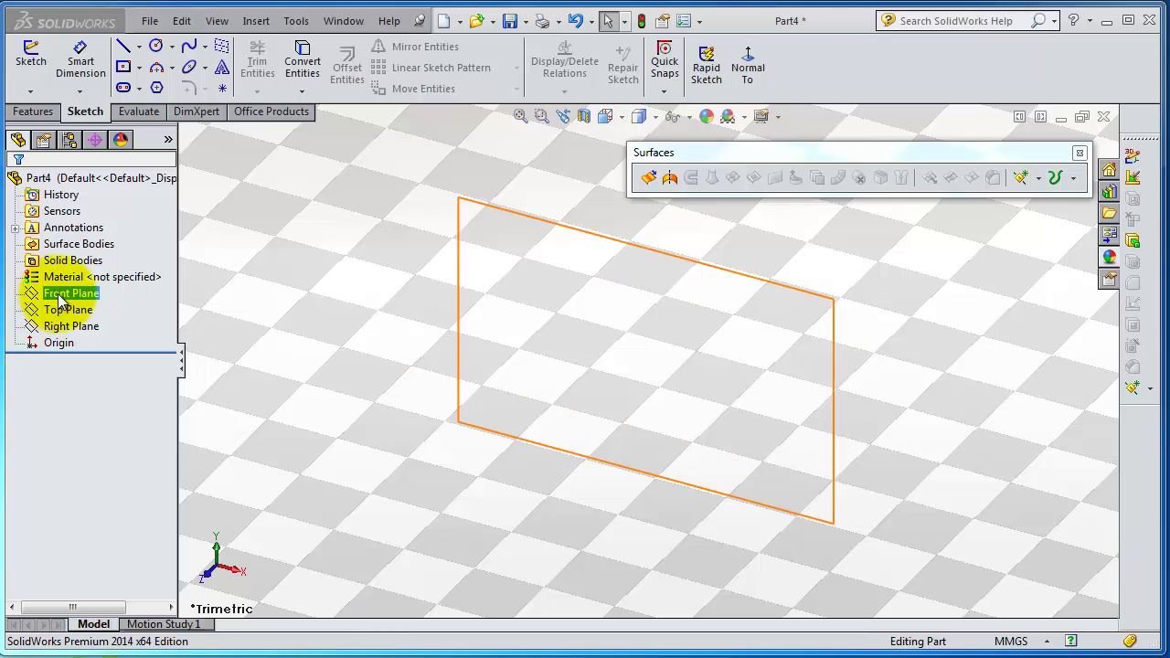
left_click(81, 267)
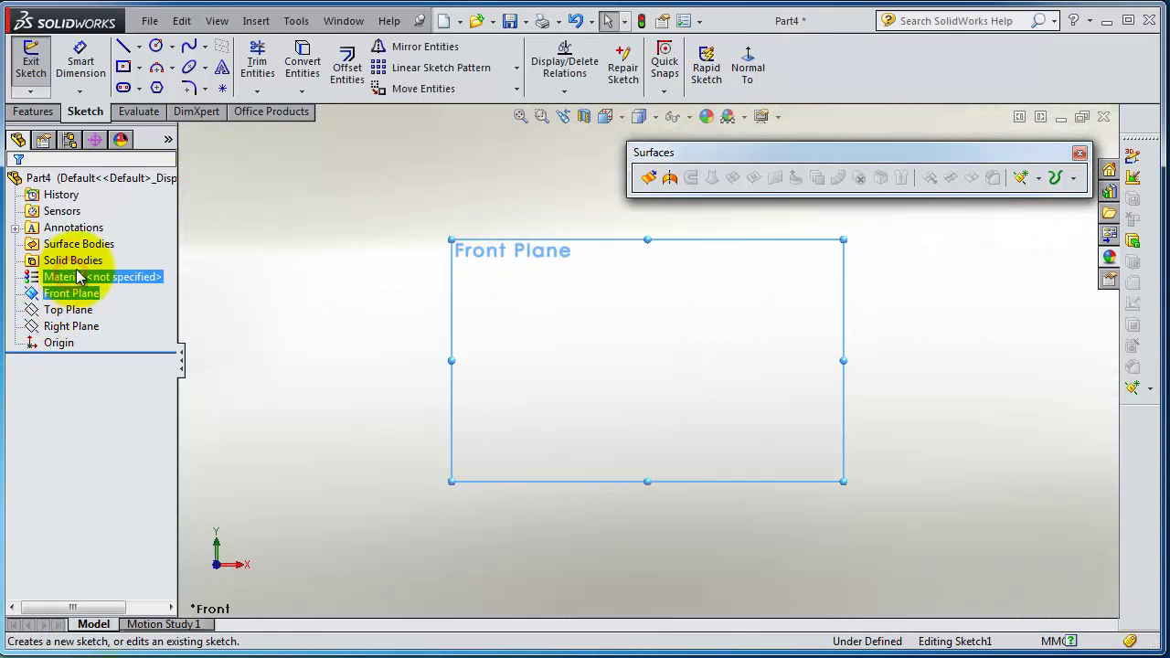
left_click(157, 87)
left_click(647, 360)
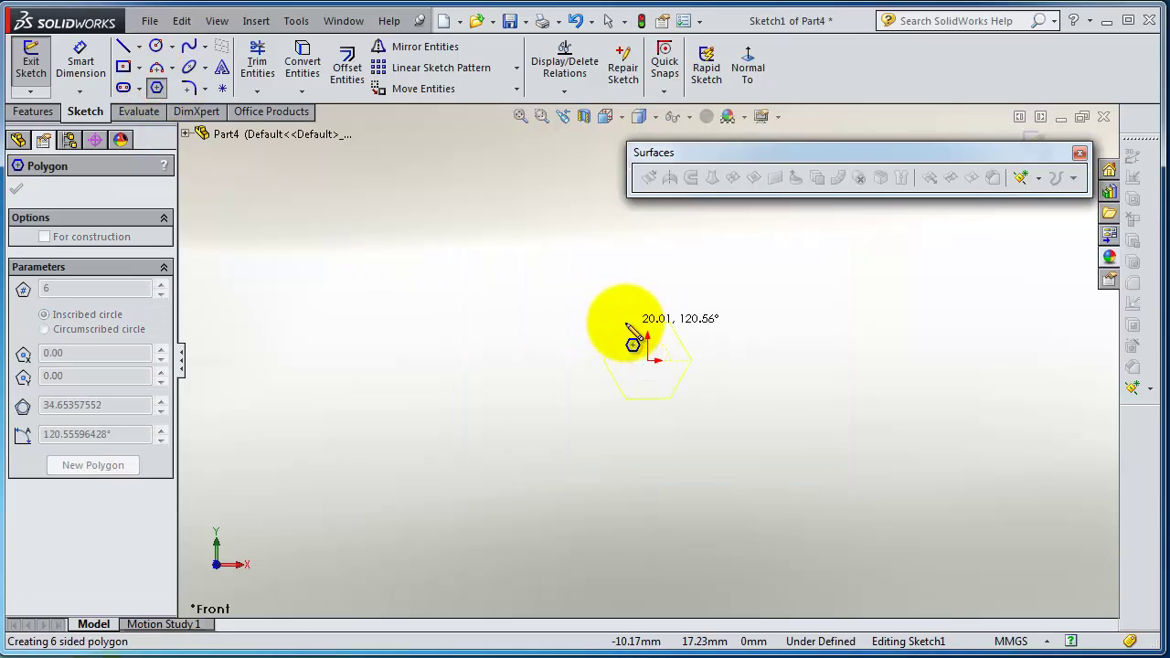
left_click(645, 324)
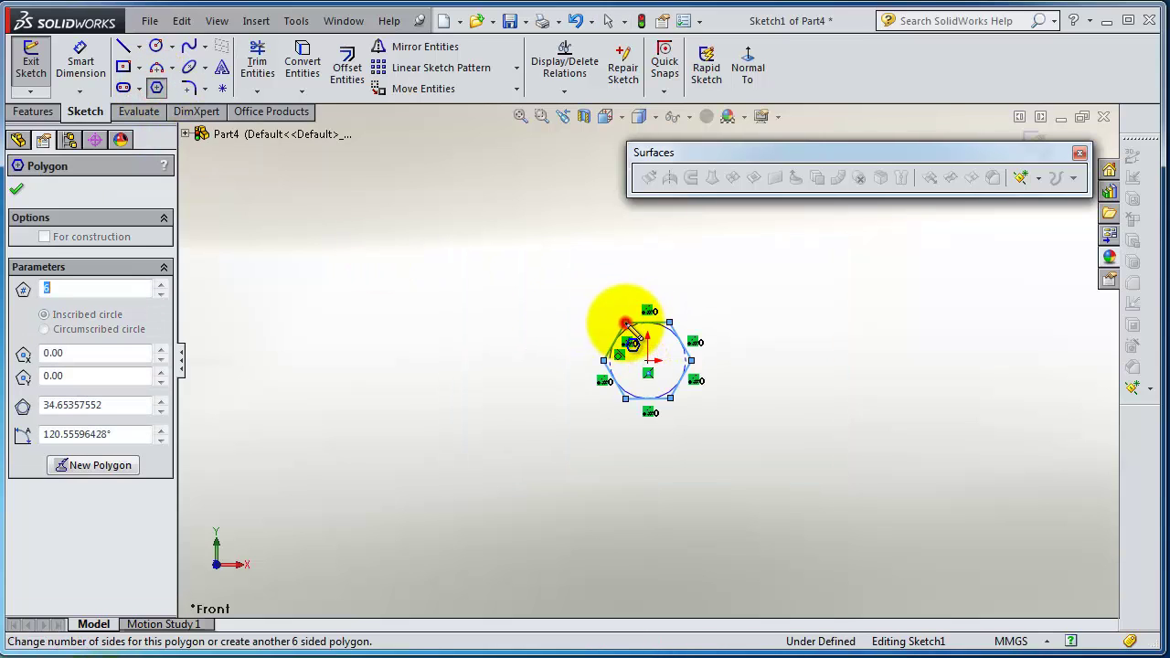
left_click(18, 189)
middle_click_drag(405, 248, 431, 329)
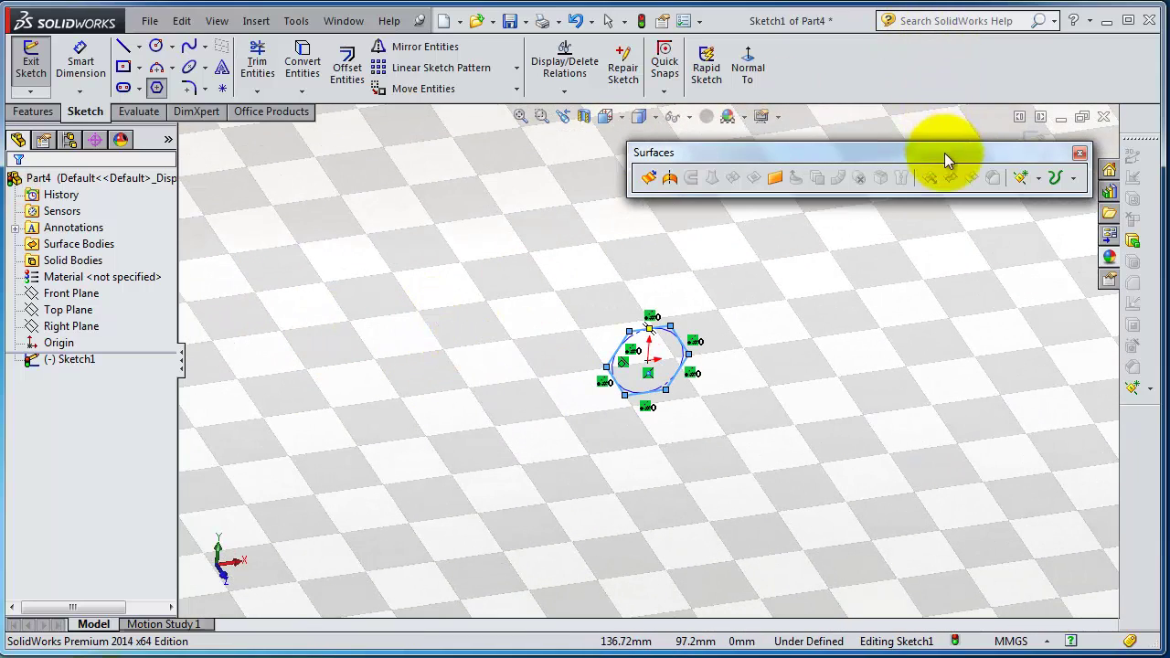
left_click_drag(944, 153, 847, 114)
left_click(1040, 146)
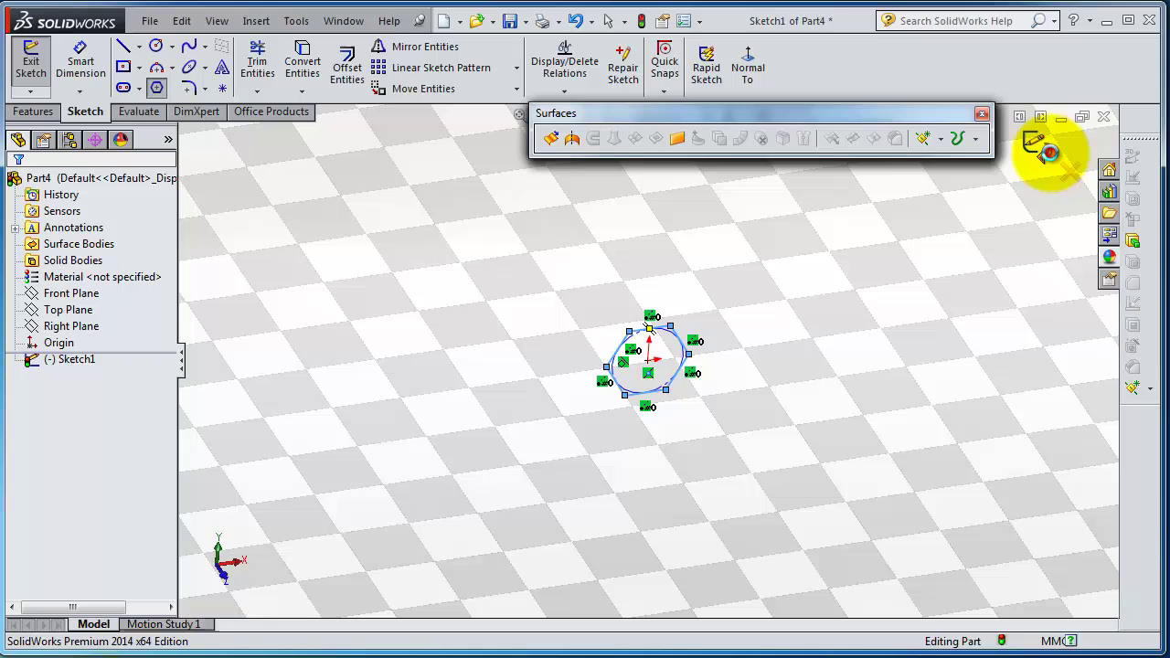
- Open a new sketch on the Top Plane with the Spline tool, viewed Normal To and zoomed in
left_click(62, 312)
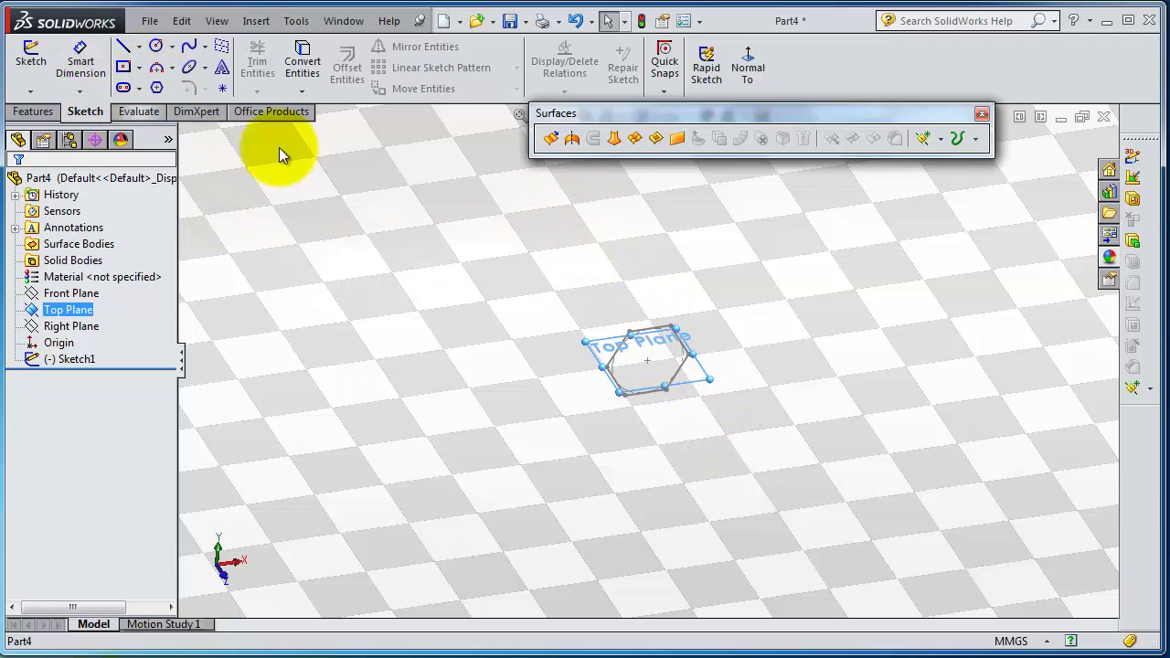
left_click(62, 311)
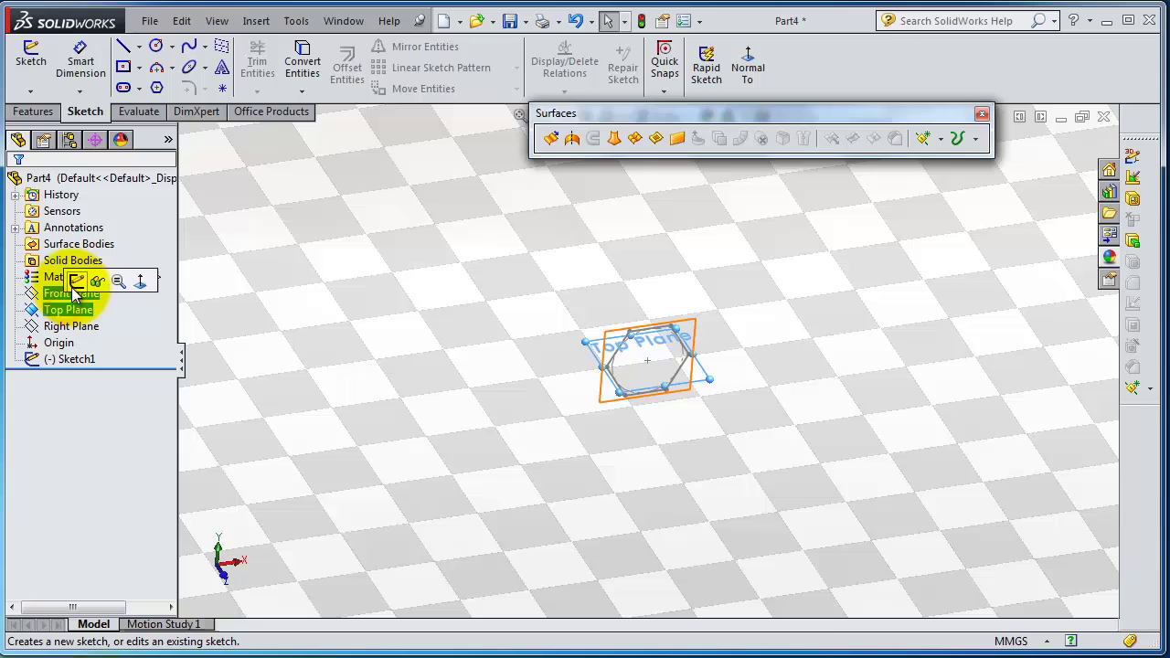
left_click(72, 288)
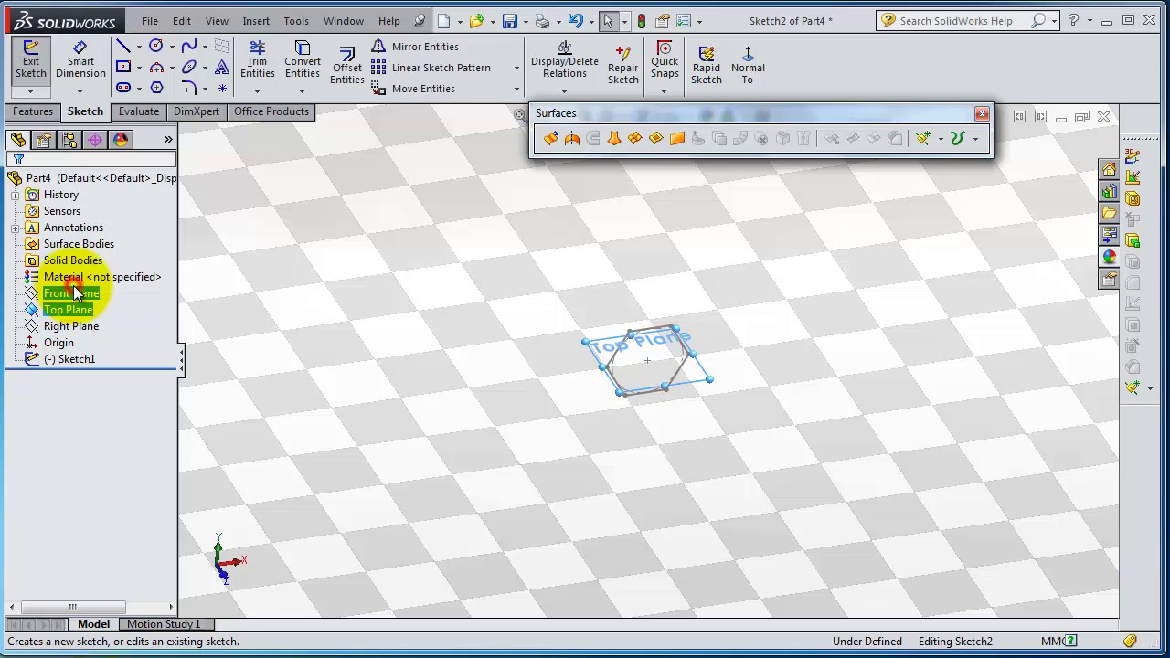
left_click(189, 52)
left_click(748, 70)
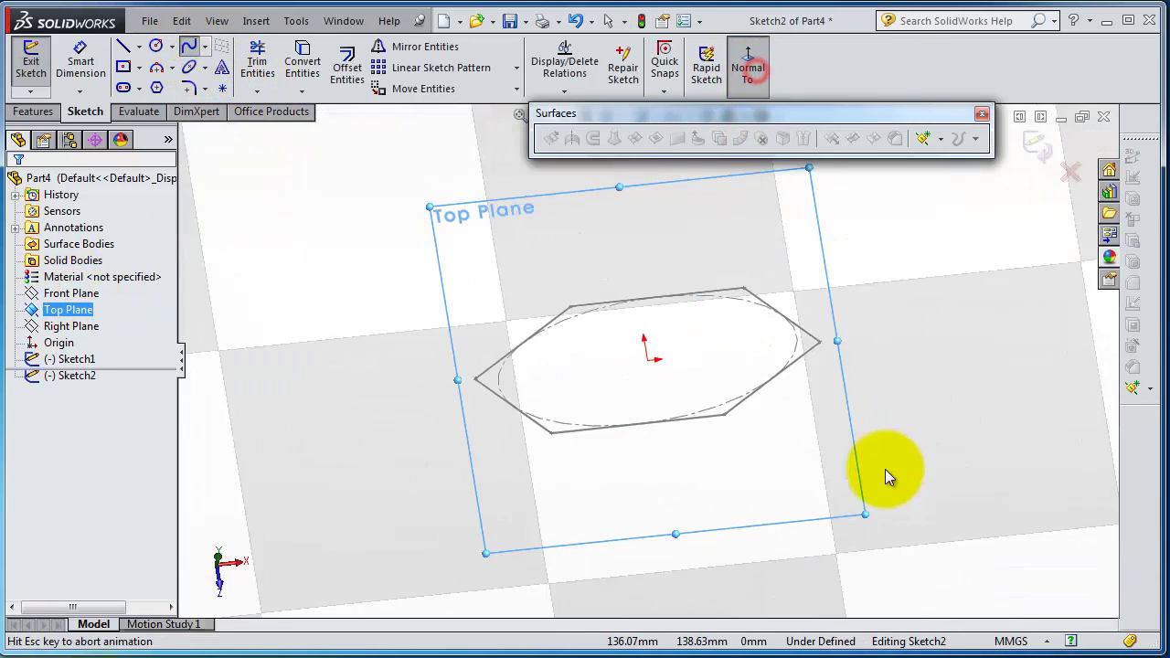
scroll(695, 363, "up", 5)
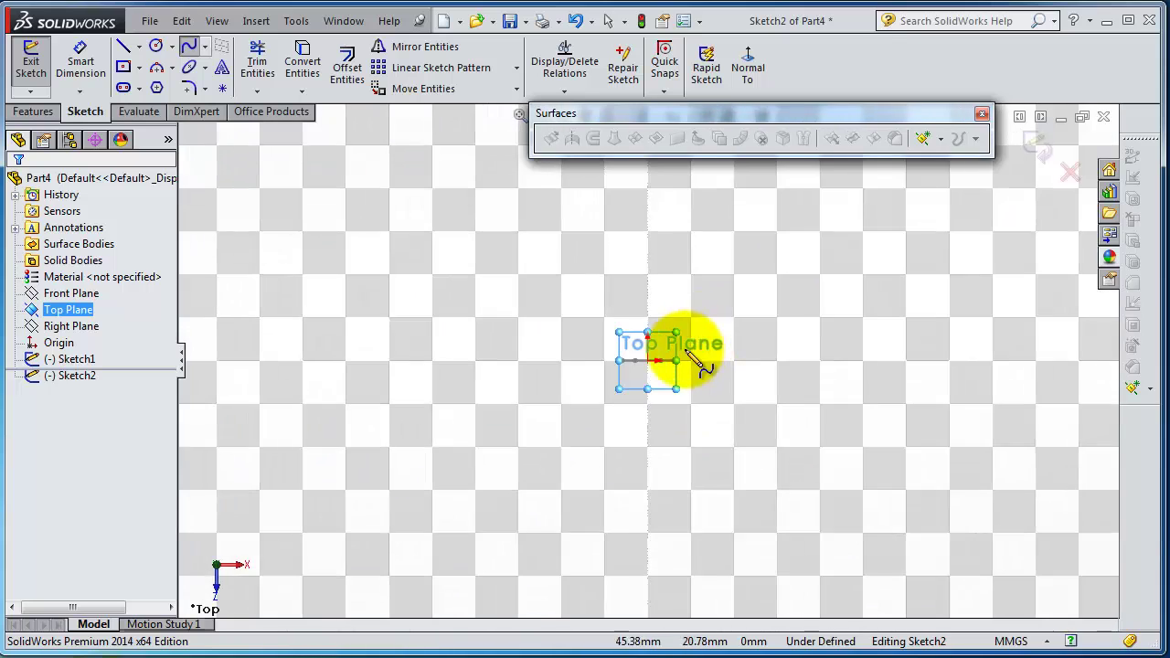
scroll(685, 350, "up", 1)
- Draw a spline from the origin through points looping up, around the left and down-right
left_click(647, 360)
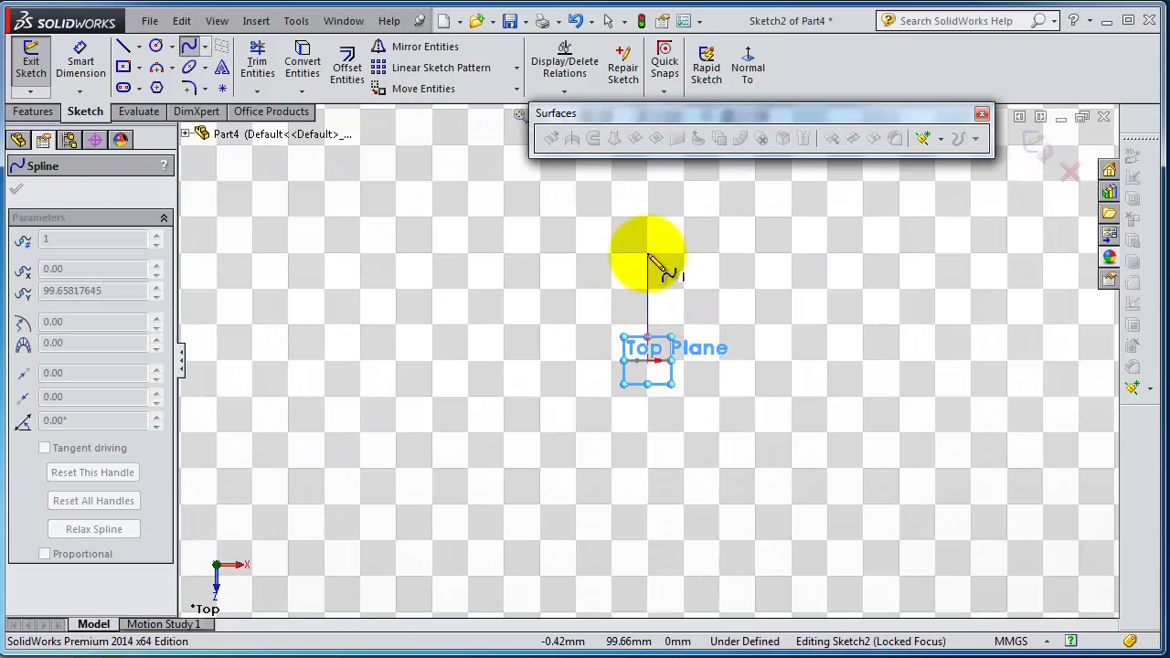
left_click(648, 253)
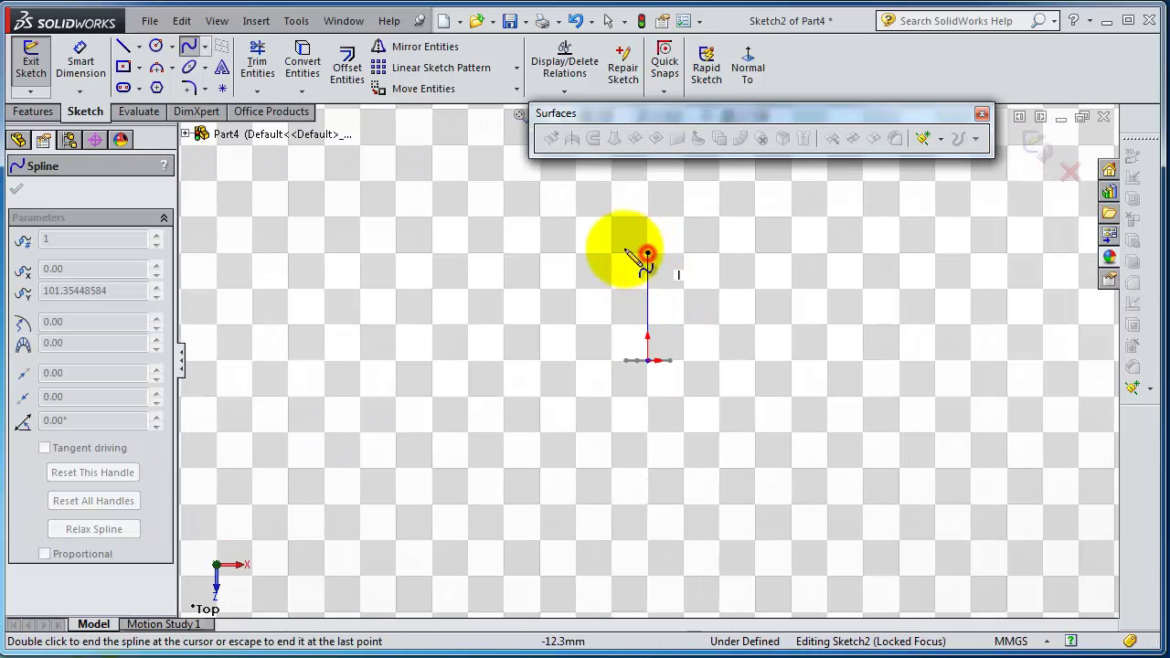
left_click(429, 173)
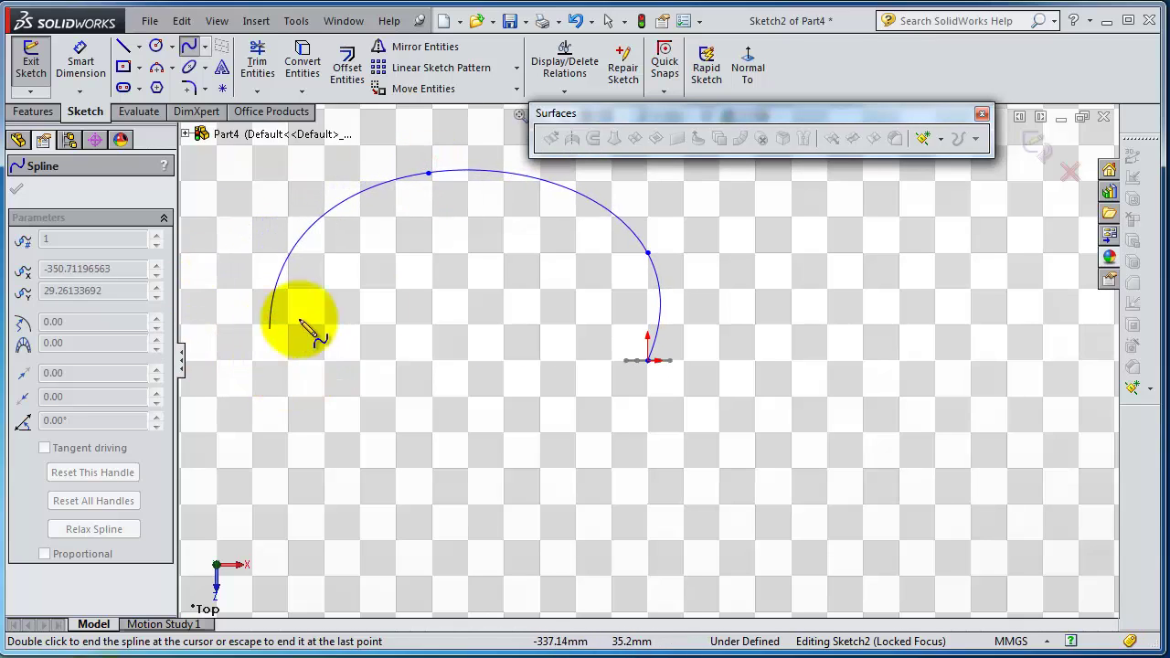
left_click(346, 207)
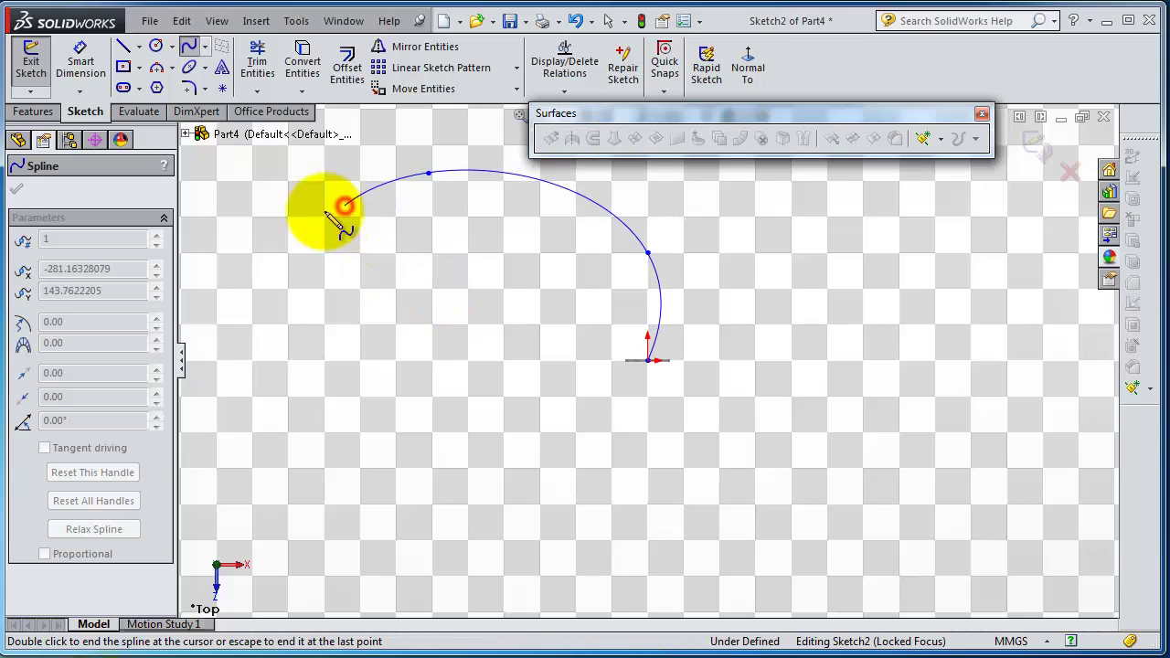
left_click(283, 290)
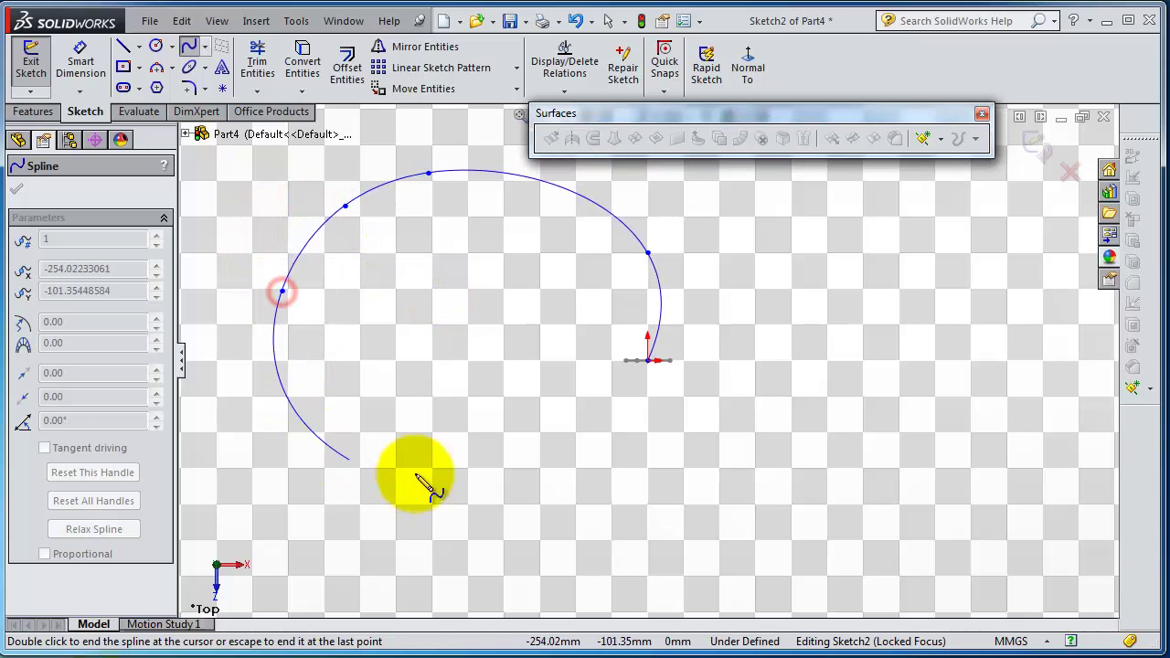
left_click(317, 377)
left_click(466, 376)
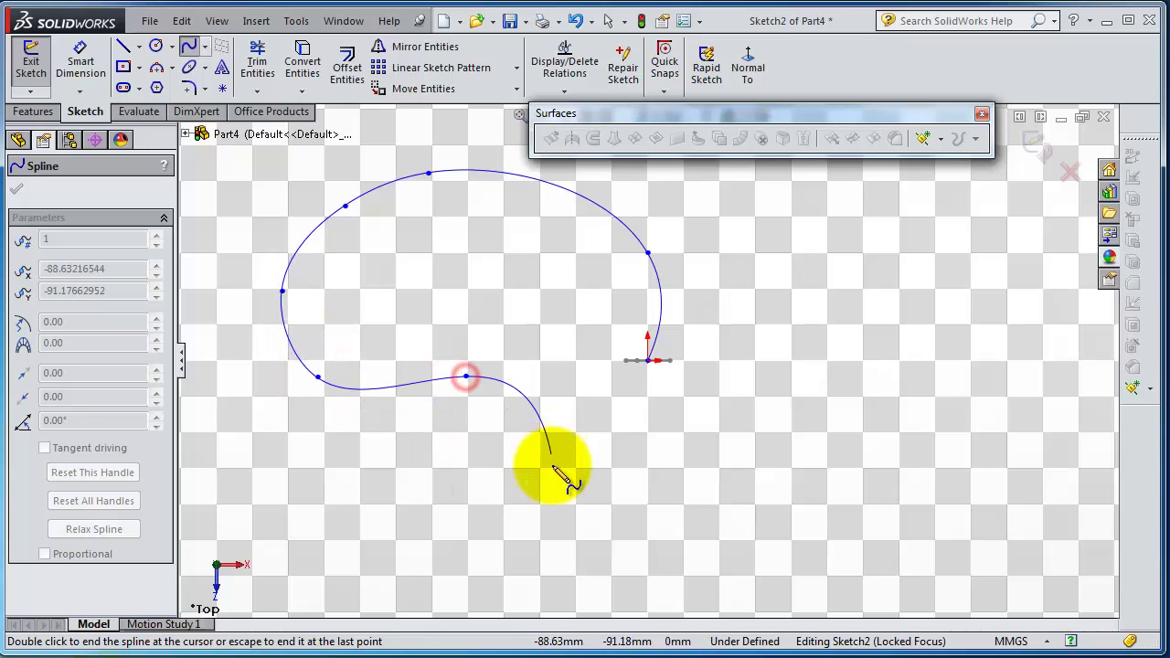
left_click(537, 486)
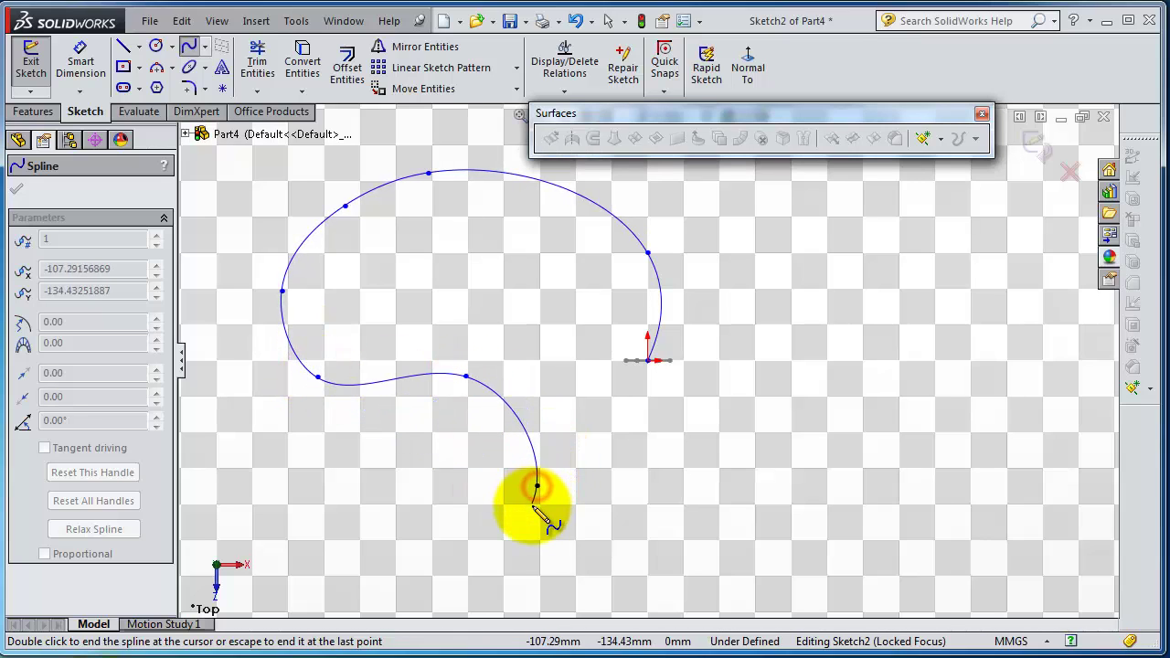
- End the spline, exit Sketch2, and orbit to see both sketches in 3D
right_click(536, 501)
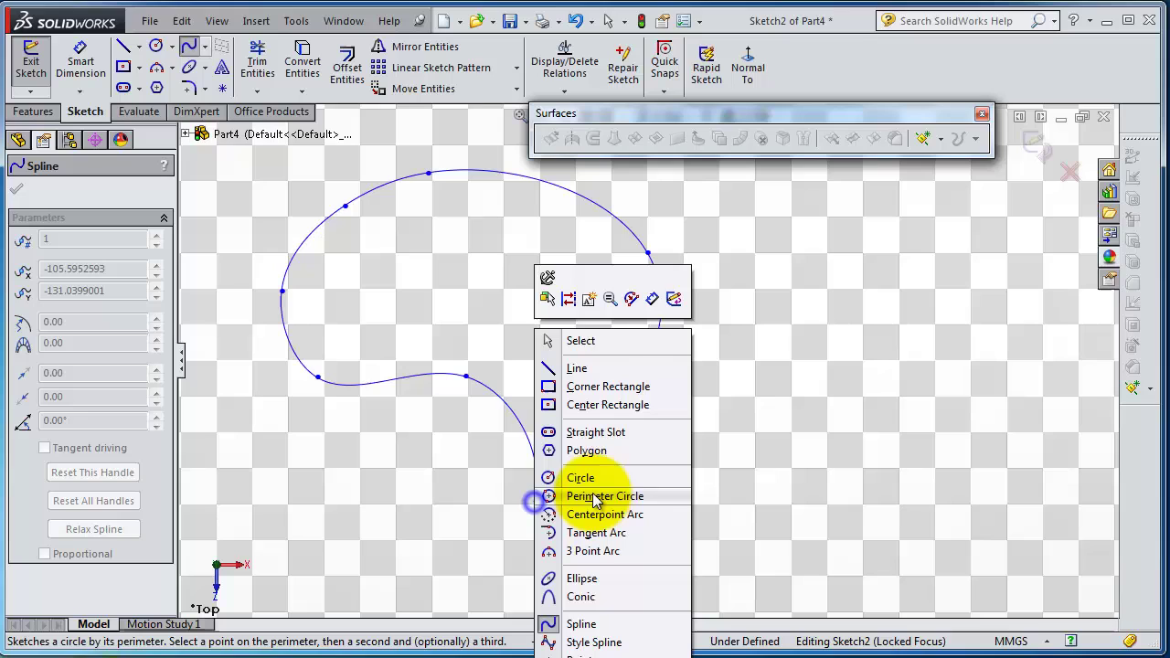
left_click(605, 338)
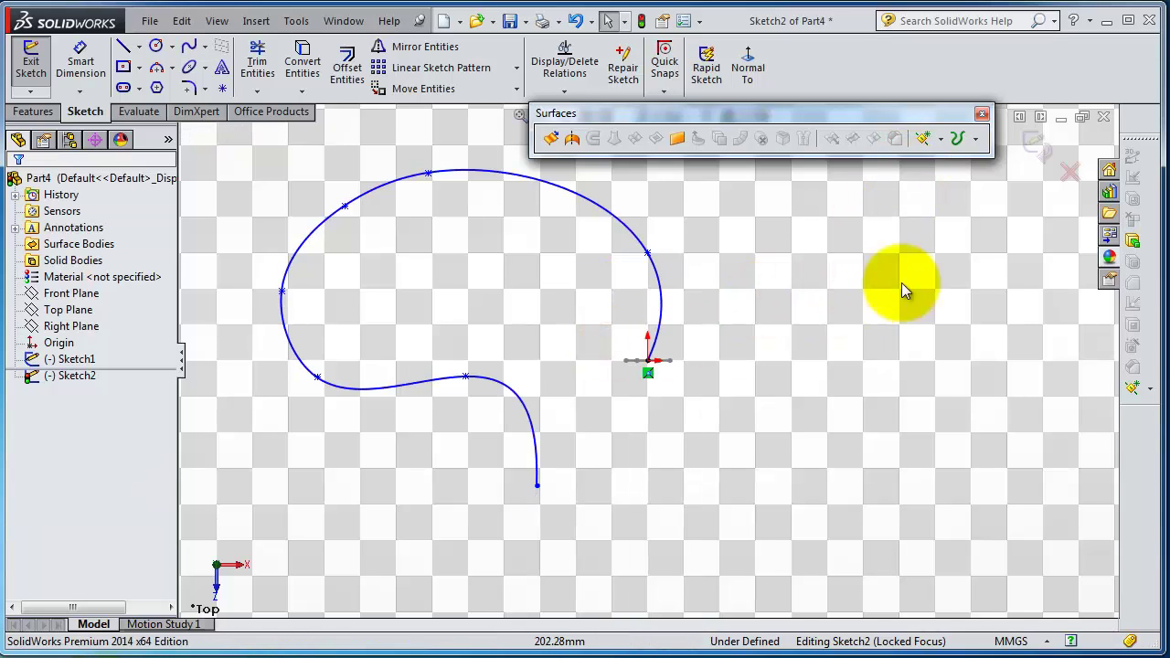
left_click(1033, 141)
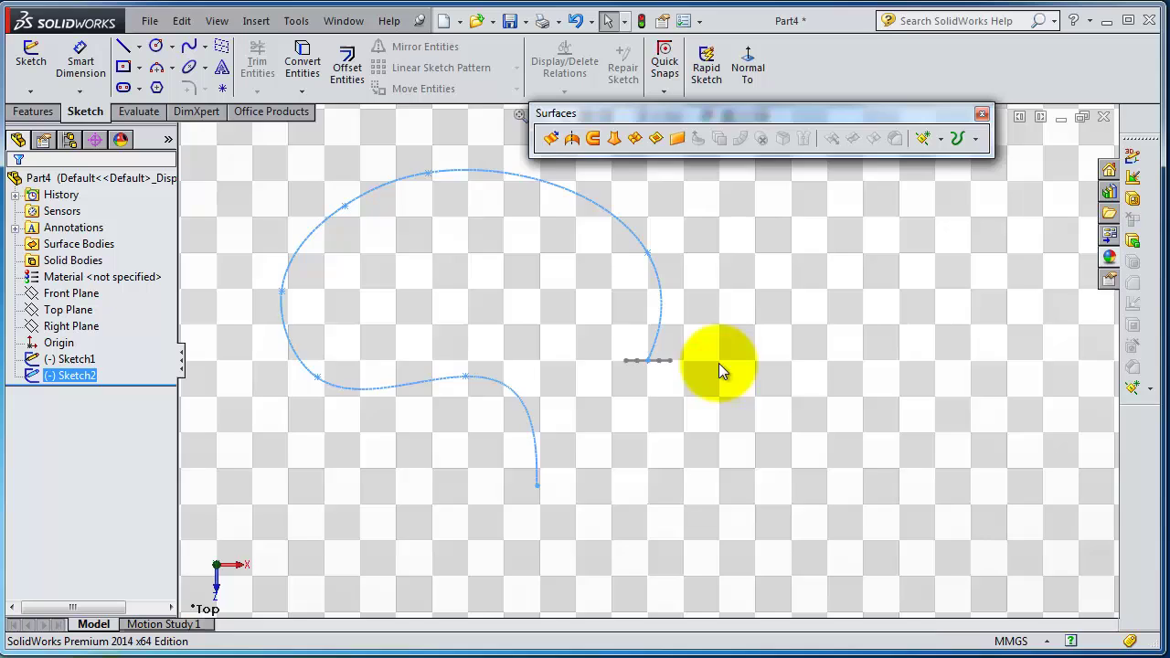
middle_click_drag(720, 363, 707, 240)
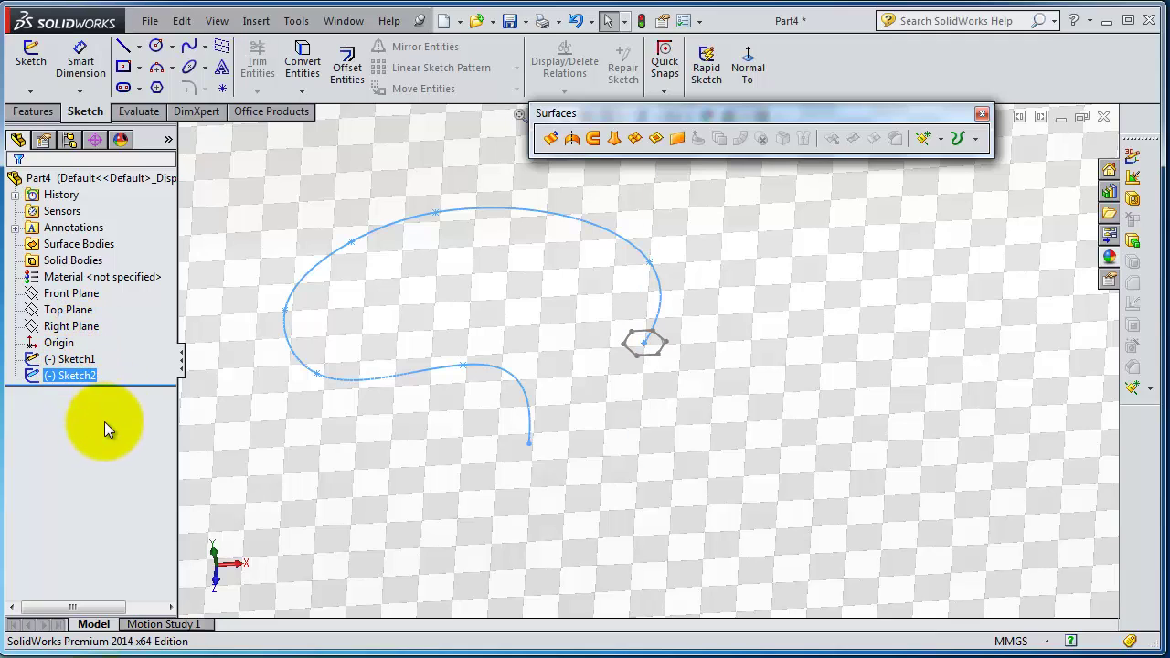
- Create Surface-Sweep1 using the Sketch1 hexagon as profile and the Sketch2 spline as path
left_click(592, 137)
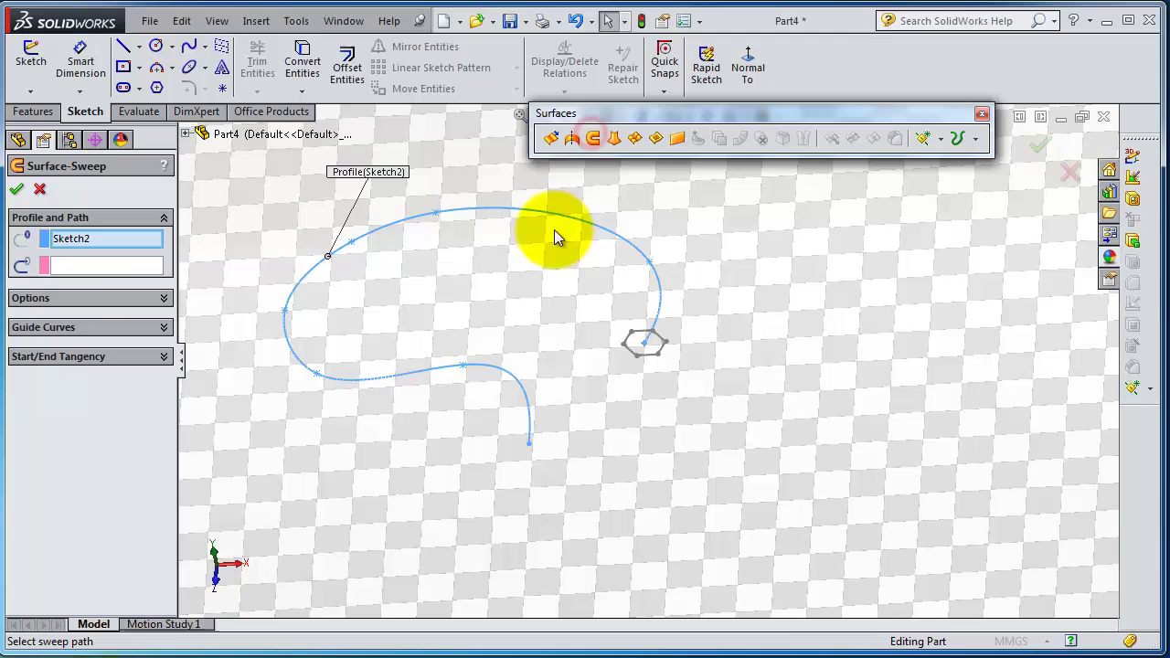
left_click(73, 240)
scroll(606, 339, "up", 5)
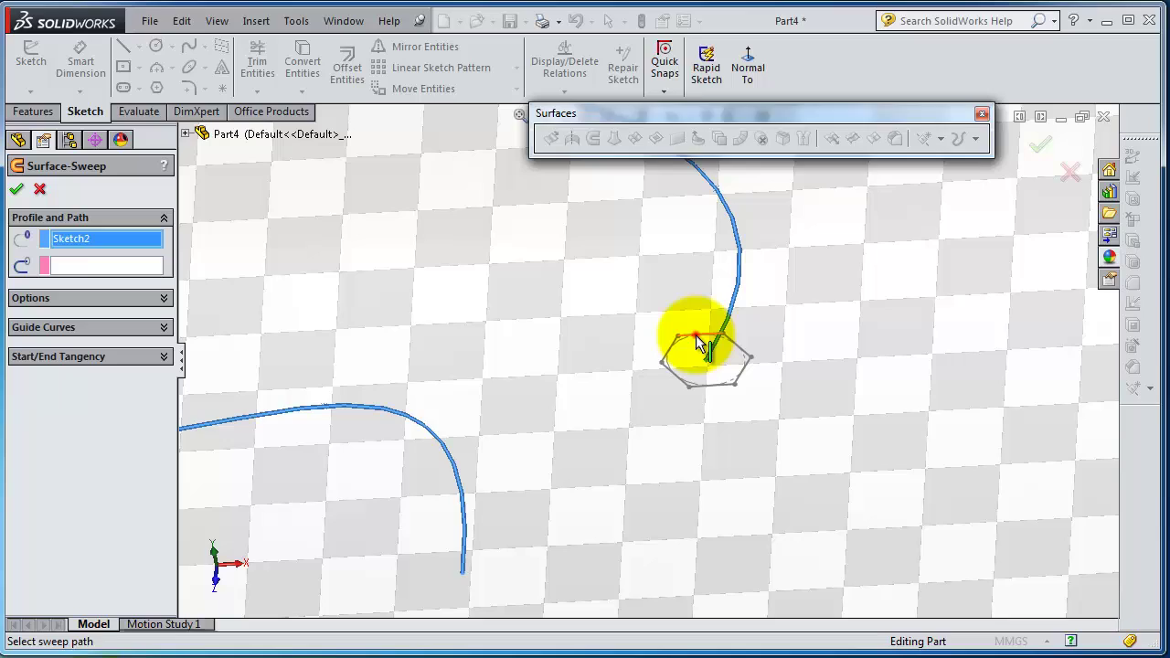
left_click(696, 340)
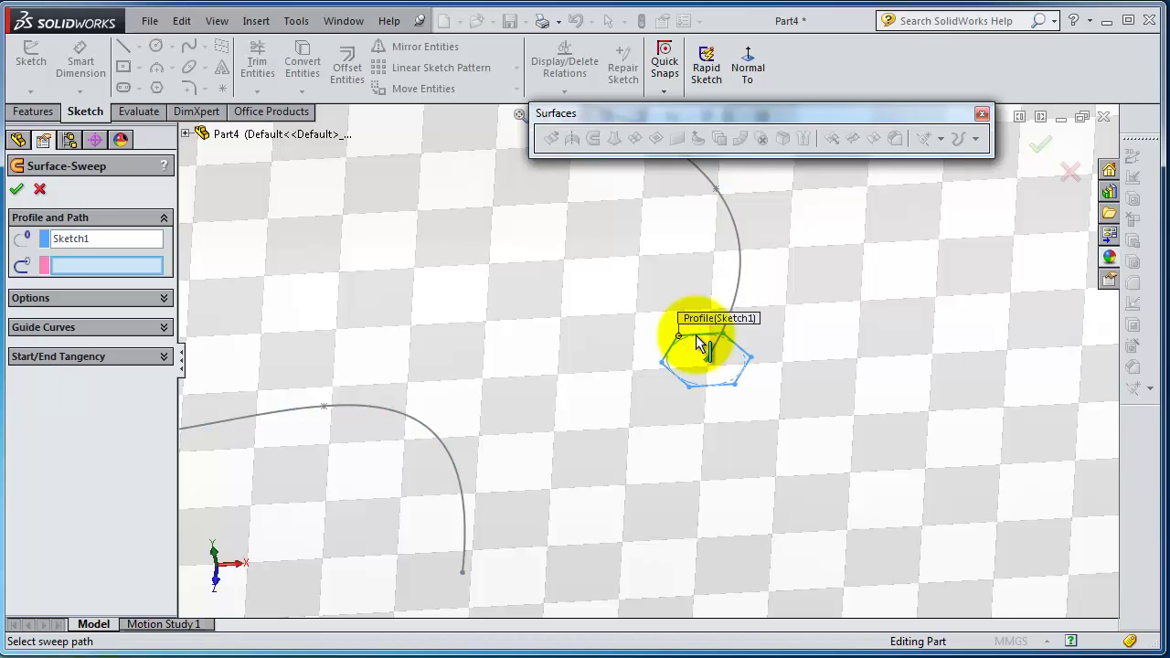
left_click(105, 271)
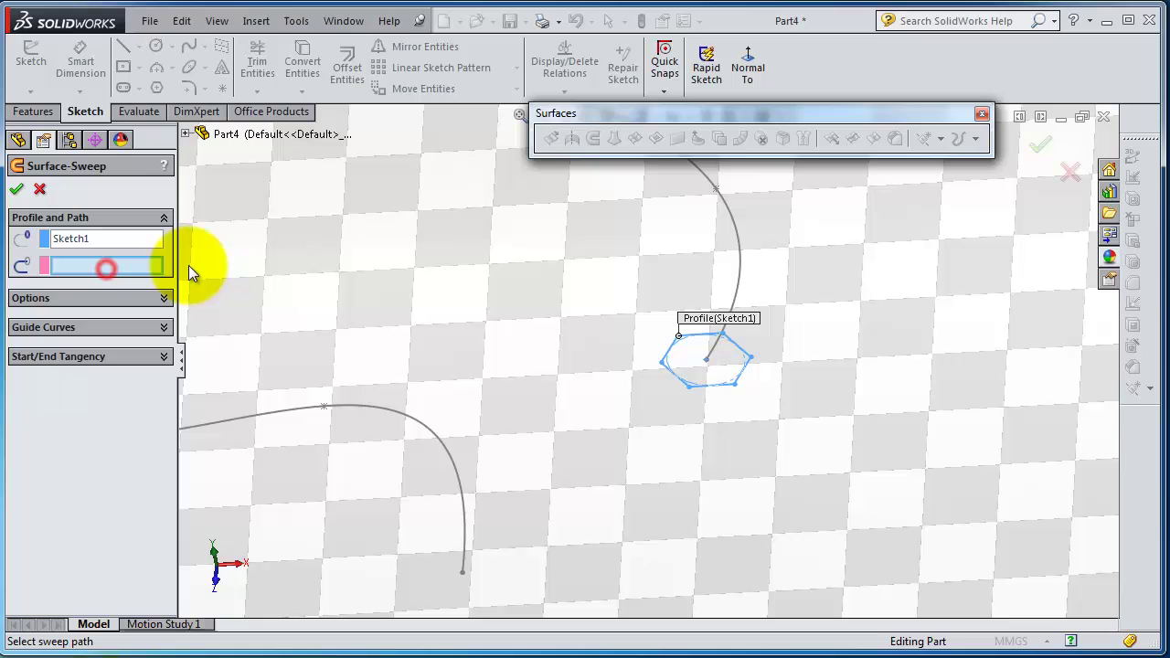
left_click(741, 249)
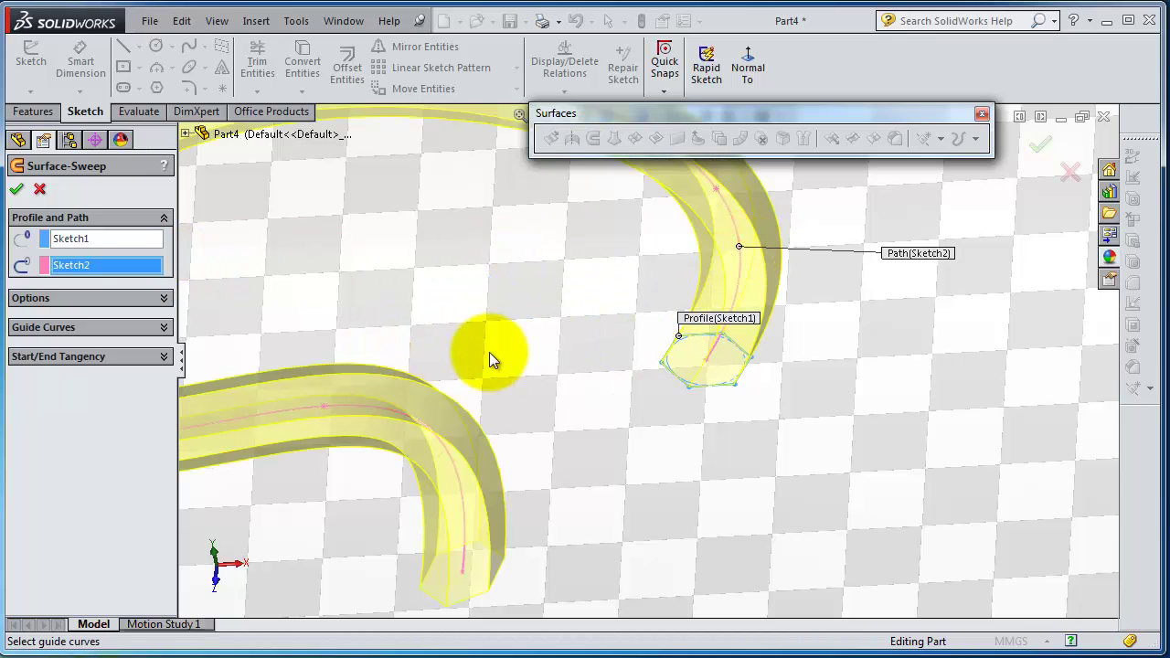
middle_click_drag(489, 352, 498, 291)
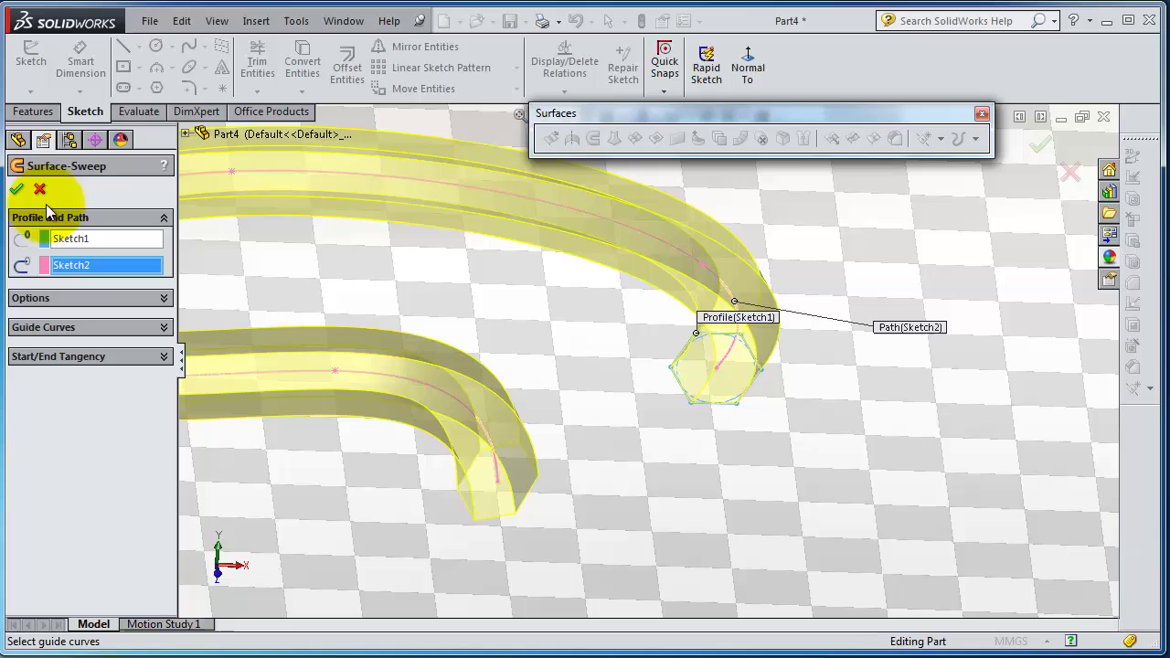
left_click(17, 189)
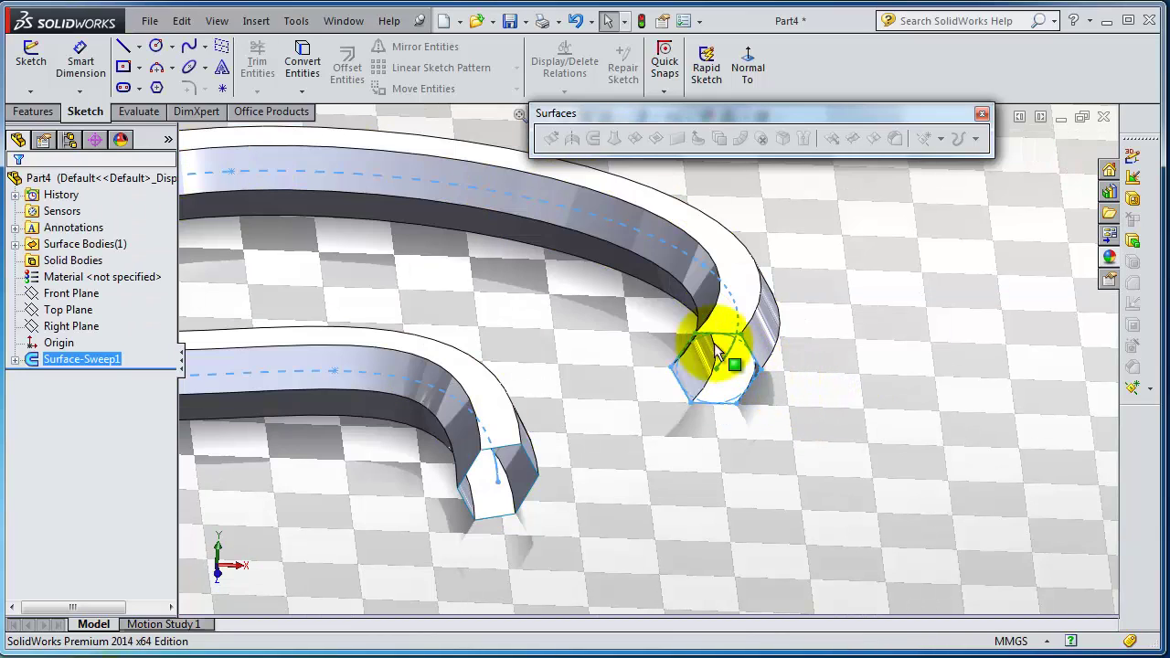
- Orbit and zoom around the hexagonal tube surface, then select Surface-Sweep1 in the tree
left_click(599, 327)
scroll(585, 412, "up", 4)
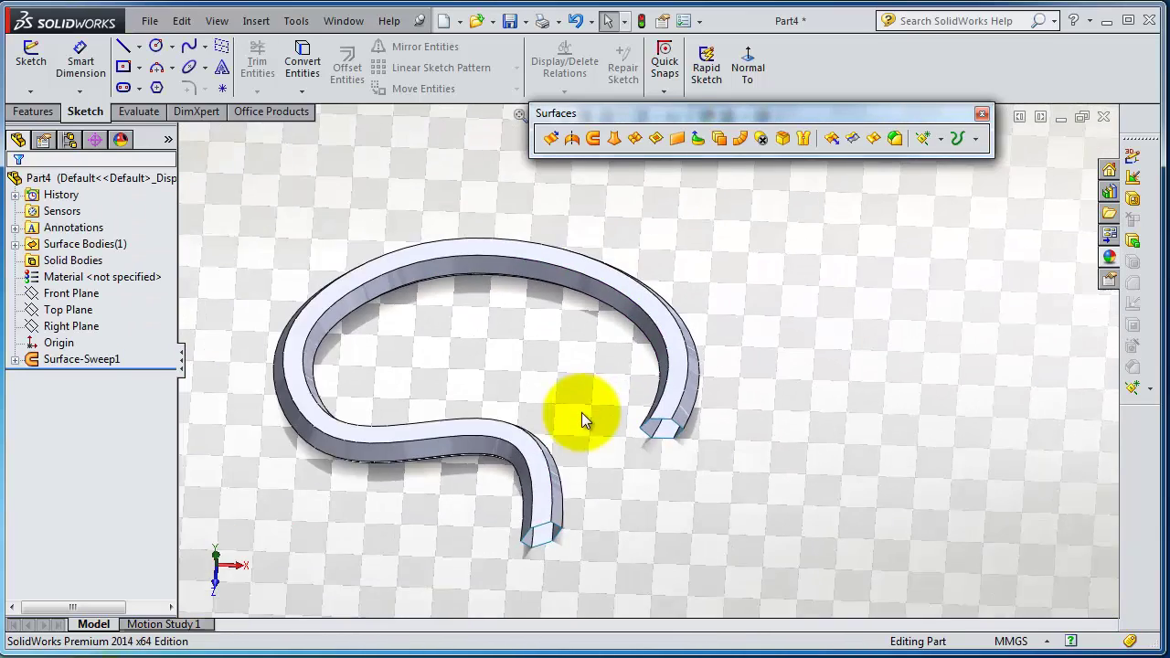
middle_click_drag(582, 412, 558, 339)
scroll(568, 327, "down", 2)
scroll(575, 293, "up", 2)
scroll(553, 334, "up", 2)
scroll(544, 340, "down", 2)
left_click(81, 360)
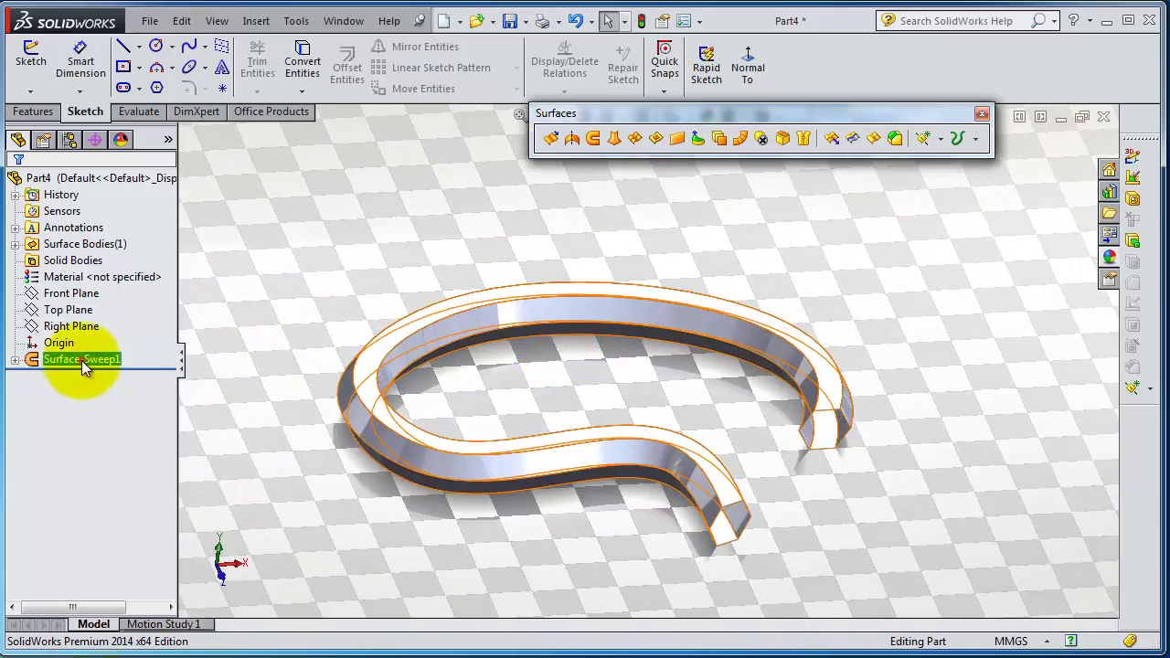
- Set the sweep's orientation/twist type to Keep normal constant and accept it
left_click(94, 311)
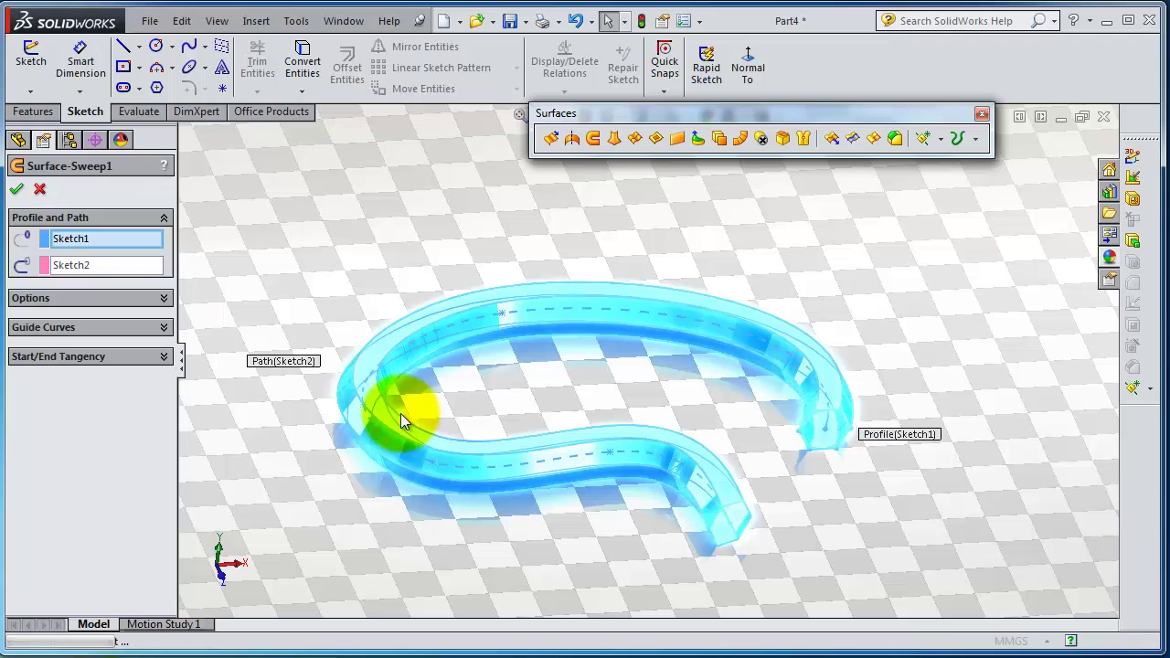
left_click(166, 297)
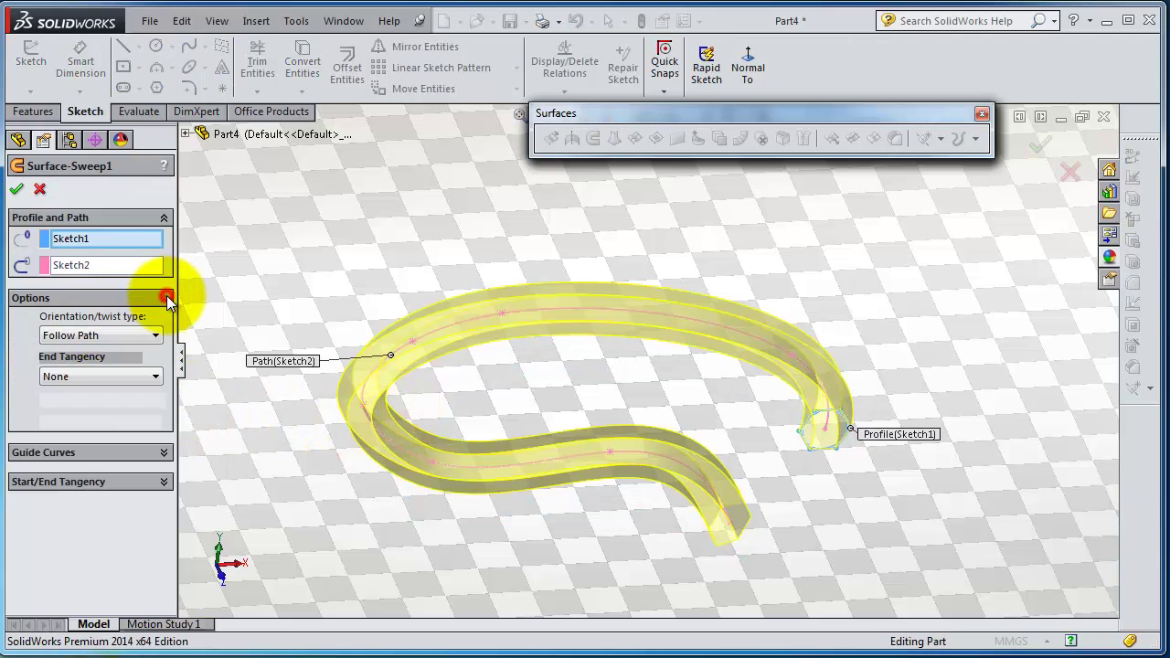
left_click(126, 338)
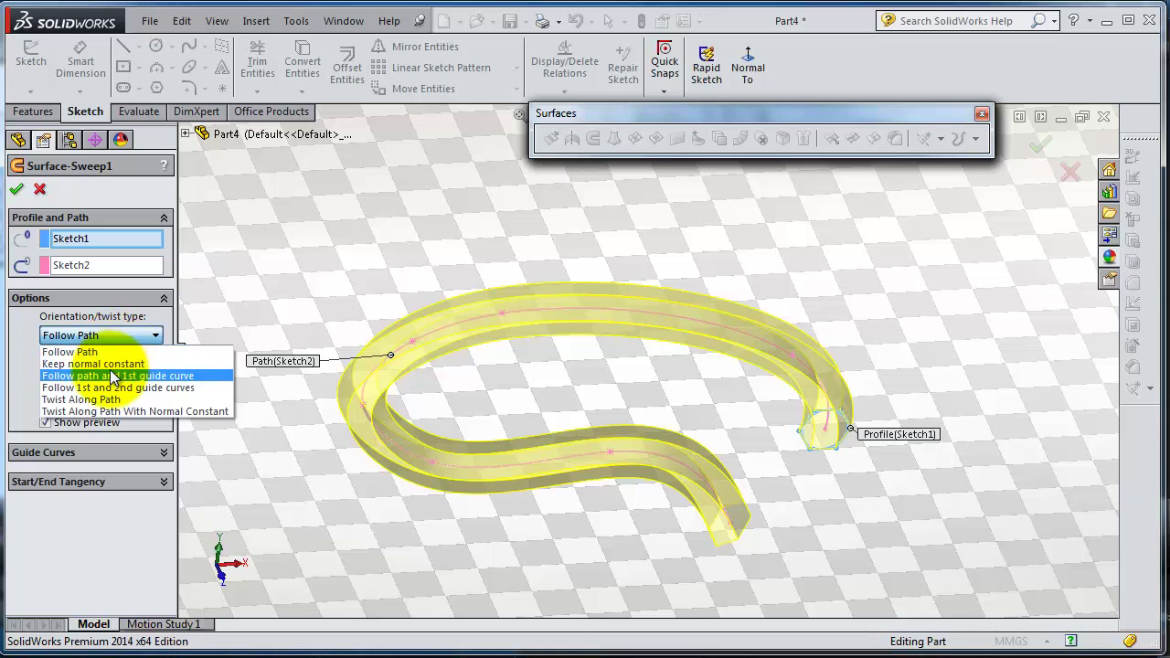
left_click(116, 365)
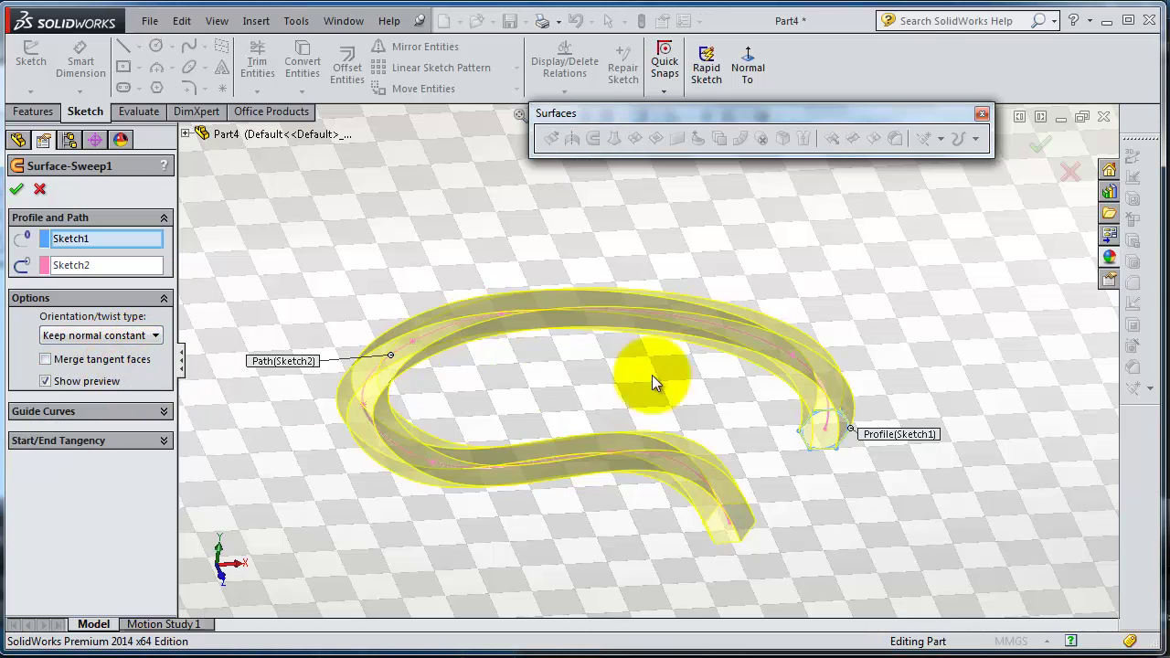
middle_click_drag(652, 374, 740, 501)
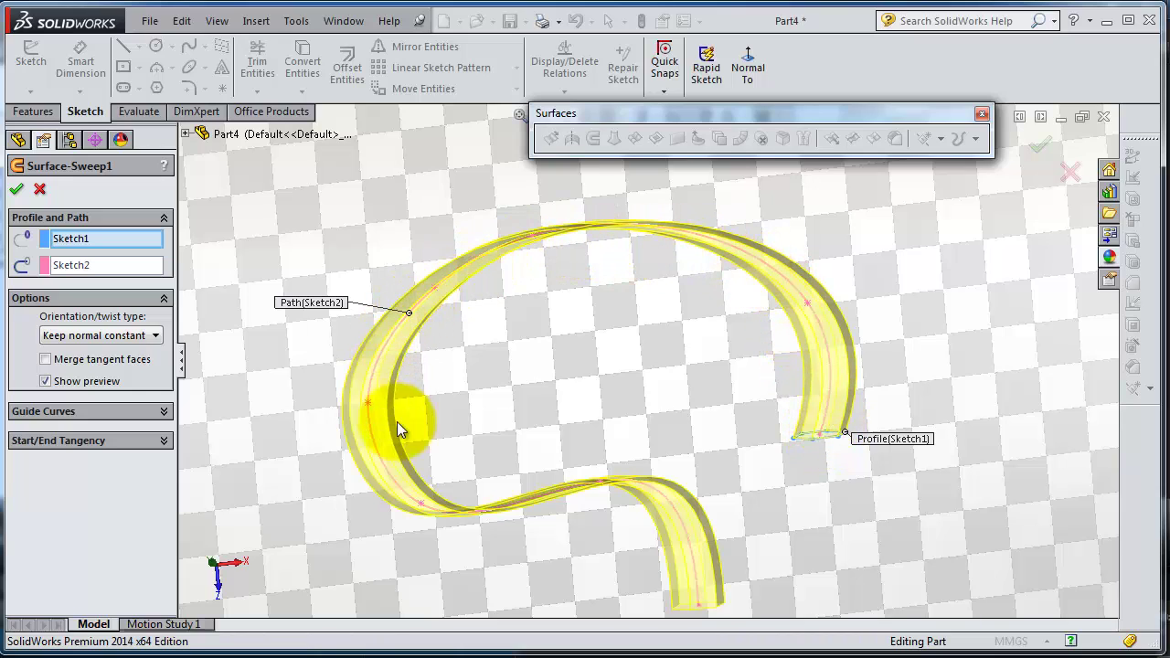
left_click(16, 189)
- Orbit around the rebuilt sweep and reopen Surface-Sweep1 for editing
middle_click_drag(536, 321, 621, 204)
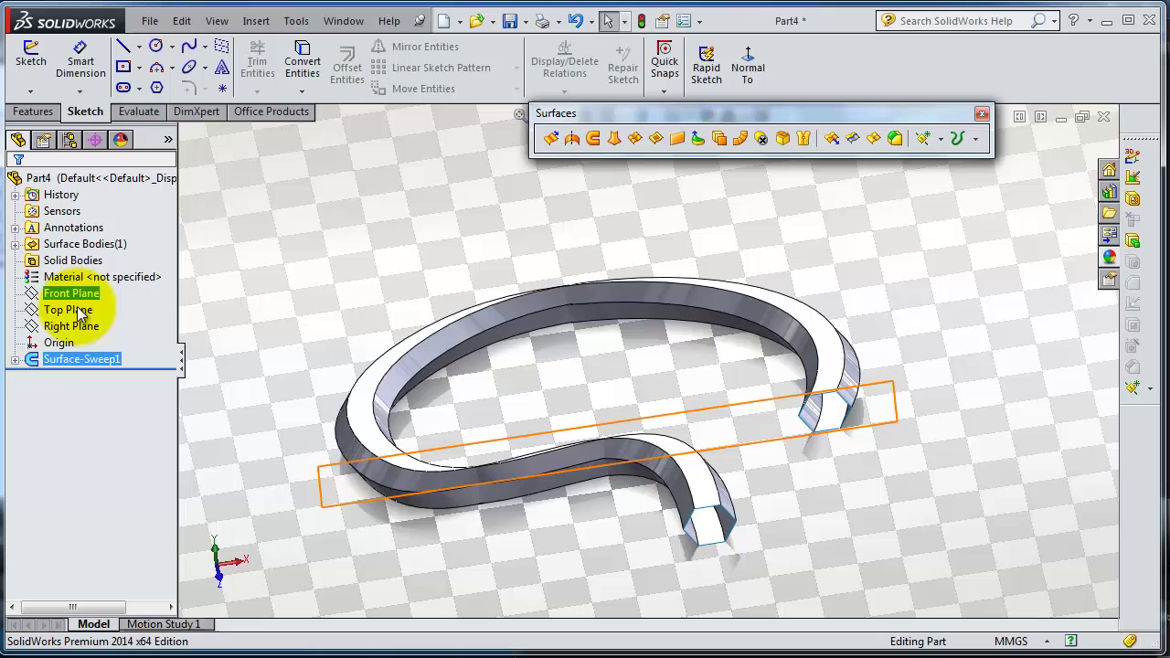
left_click(36, 360)
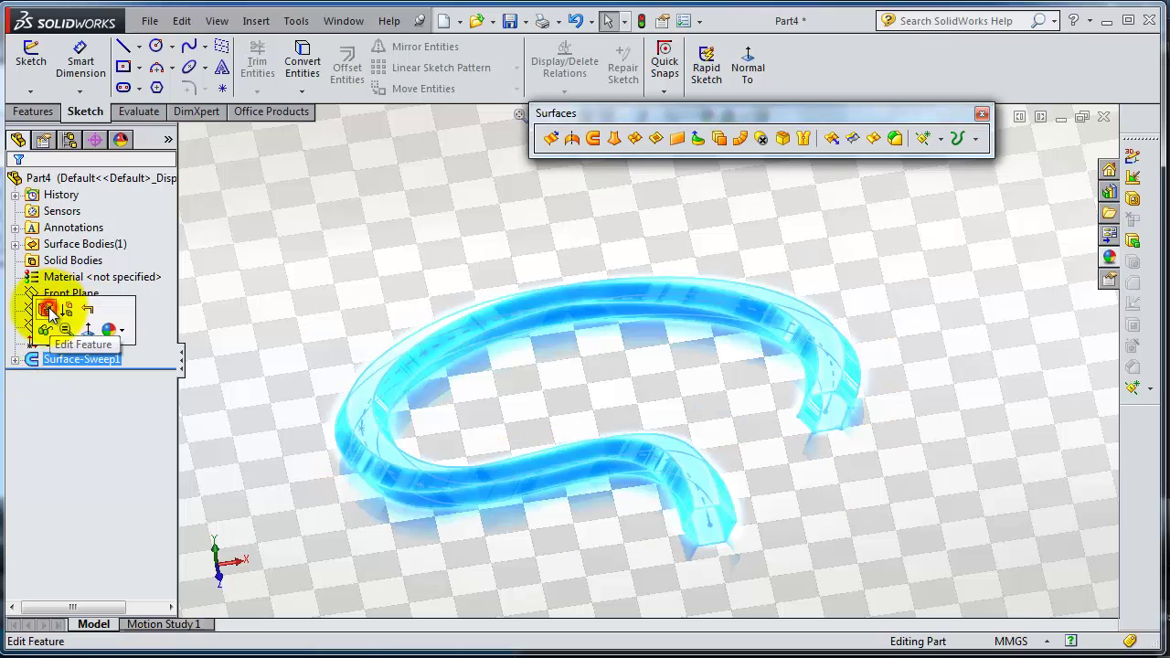
left_click(47, 310)
- Switch the sweep to Twist Along Path and nudge the twist angle up to 47 degrees
left_click(103, 331)
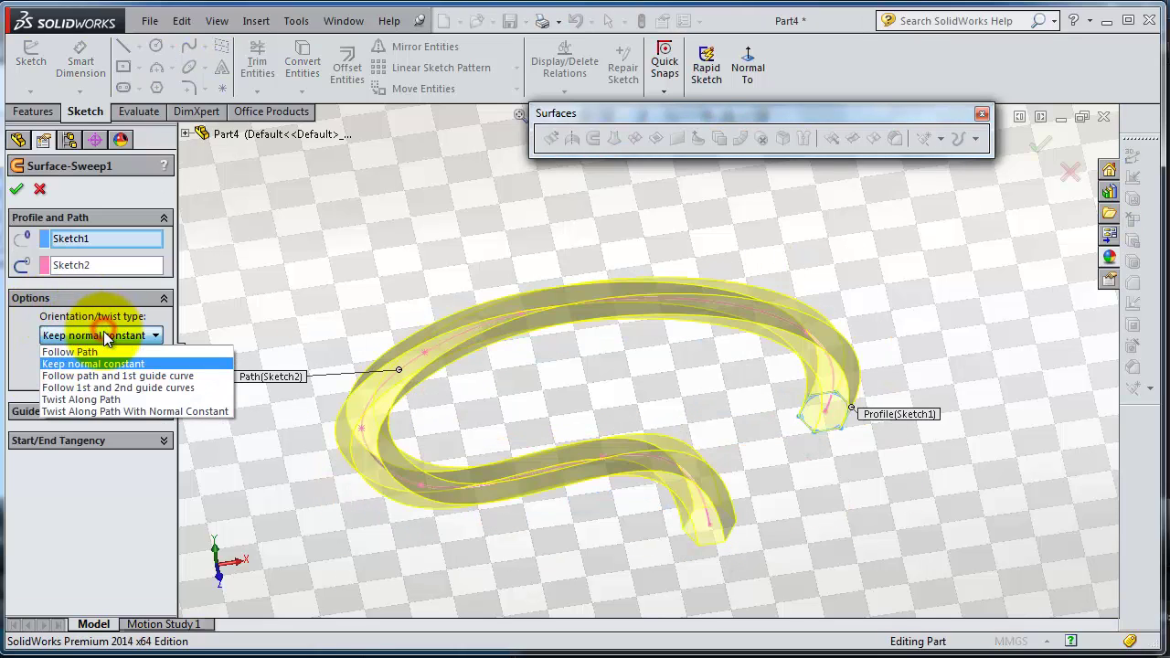
left_click(107, 399)
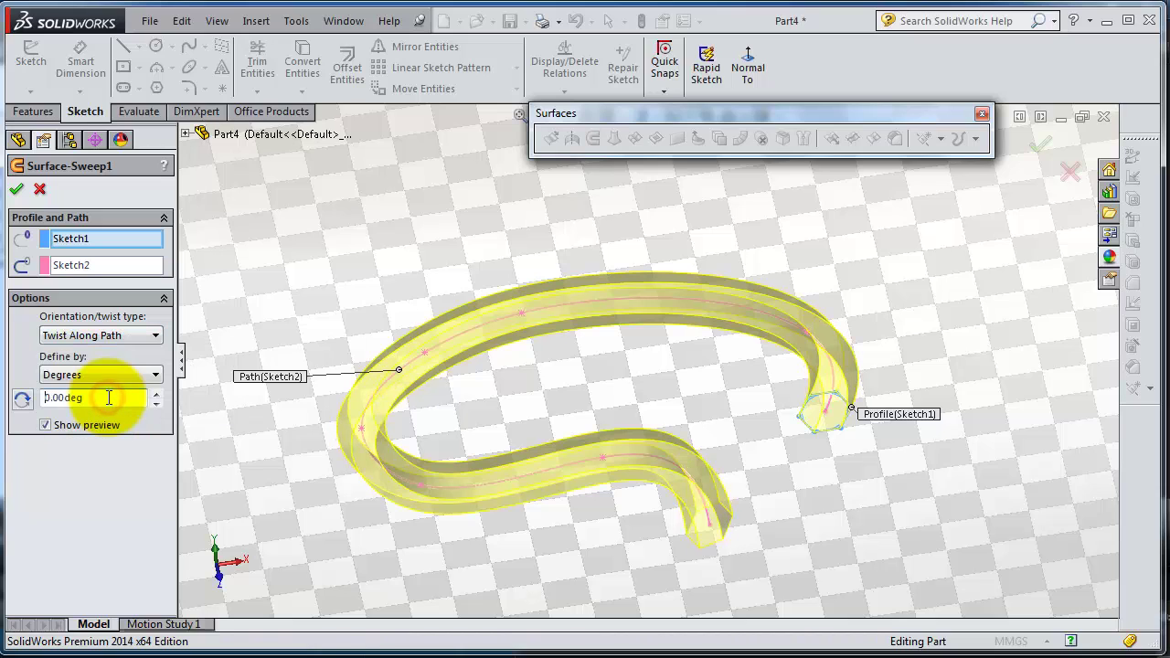
left_click(155, 393)
left_click(155, 393)
left_click(155, 393)
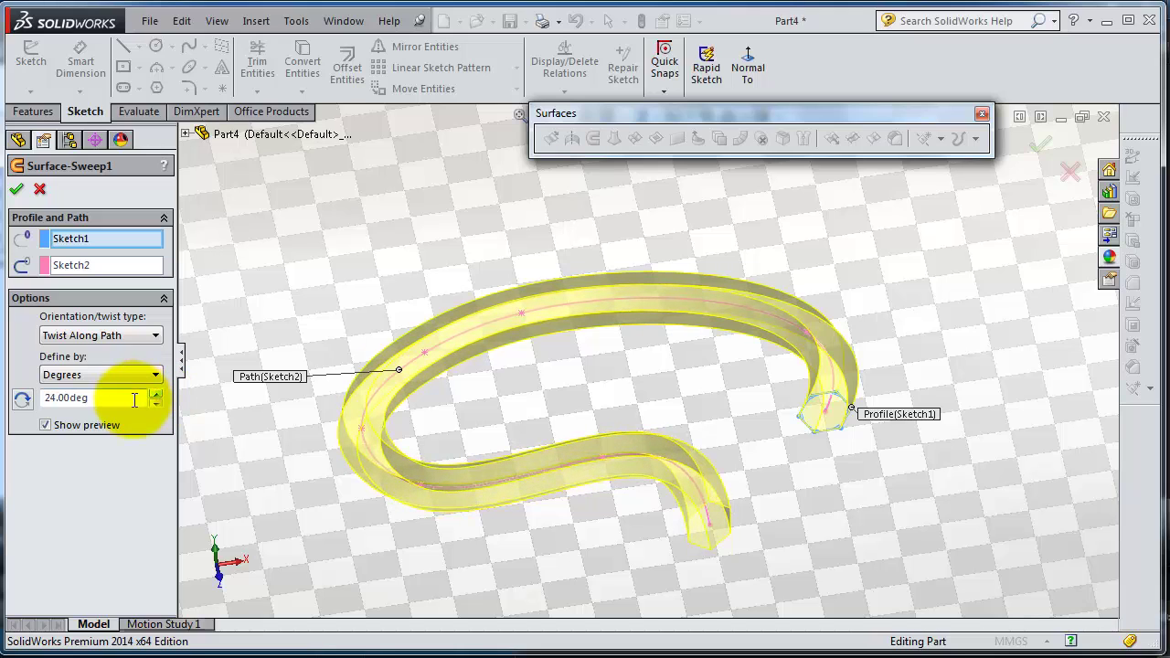
left_click_drag(131, 397, 45, 396)
scroll(633, 422, "down", 3)
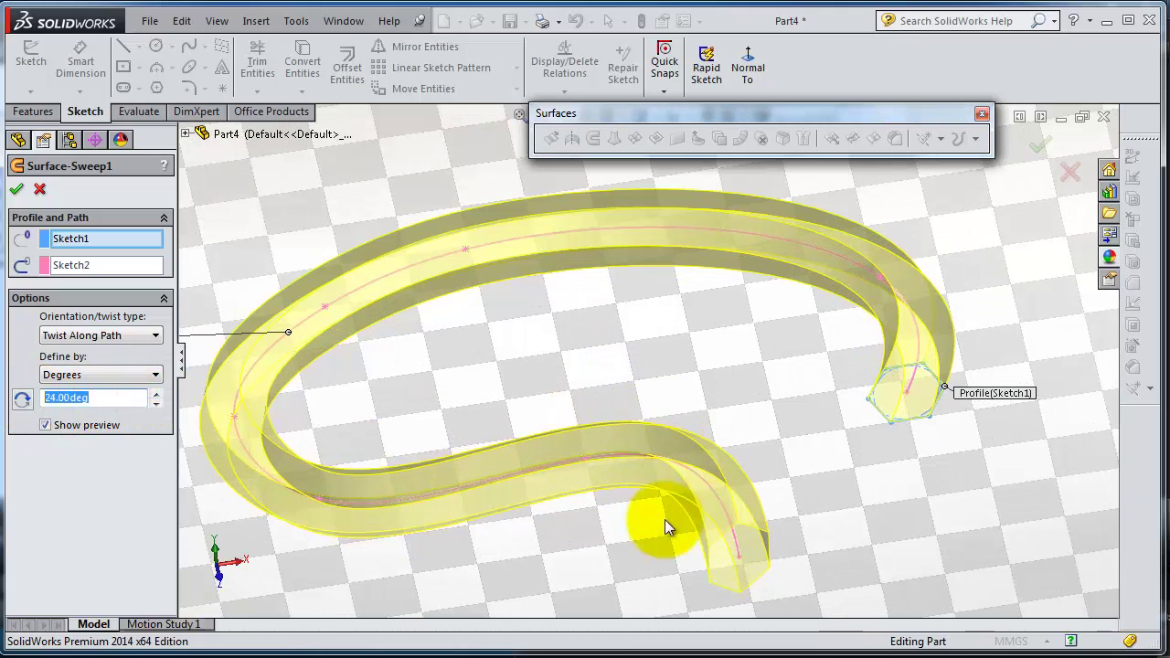
left_click(156, 393)
left_click(156, 393)
left_click(156, 393)
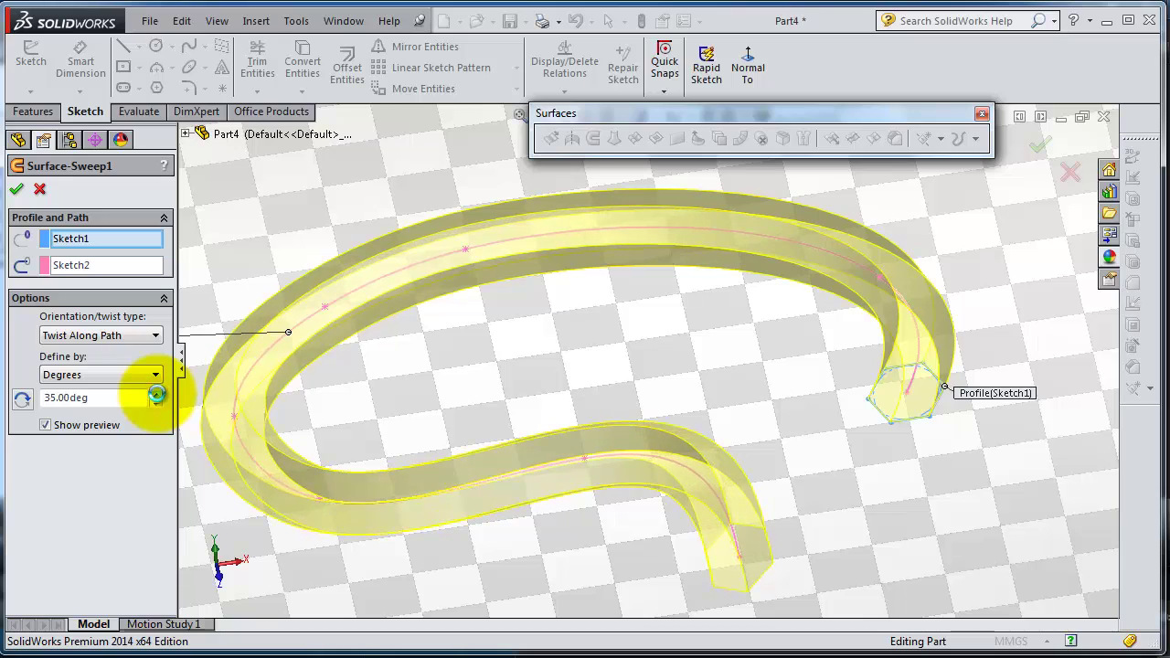
left_click(157, 393)
left_click(156, 393)
left_click(157, 393)
- Set the twist angle to 90 degrees, then change it to 120 degrees
left_click_drag(139, 398, 41, 397)
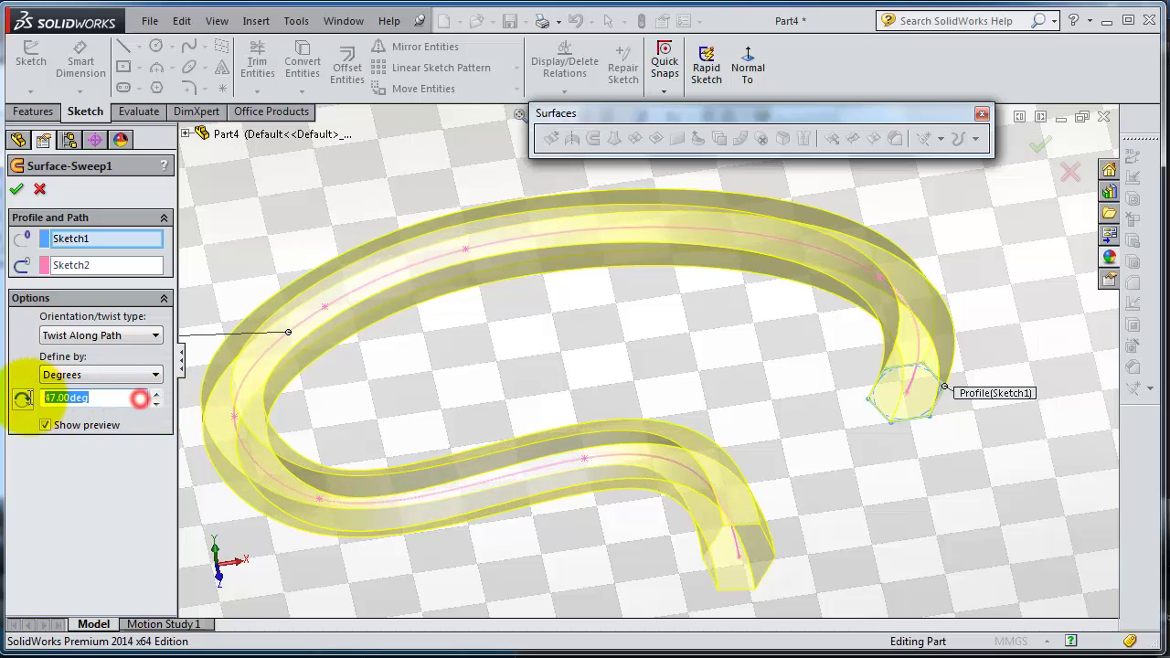
type("90")
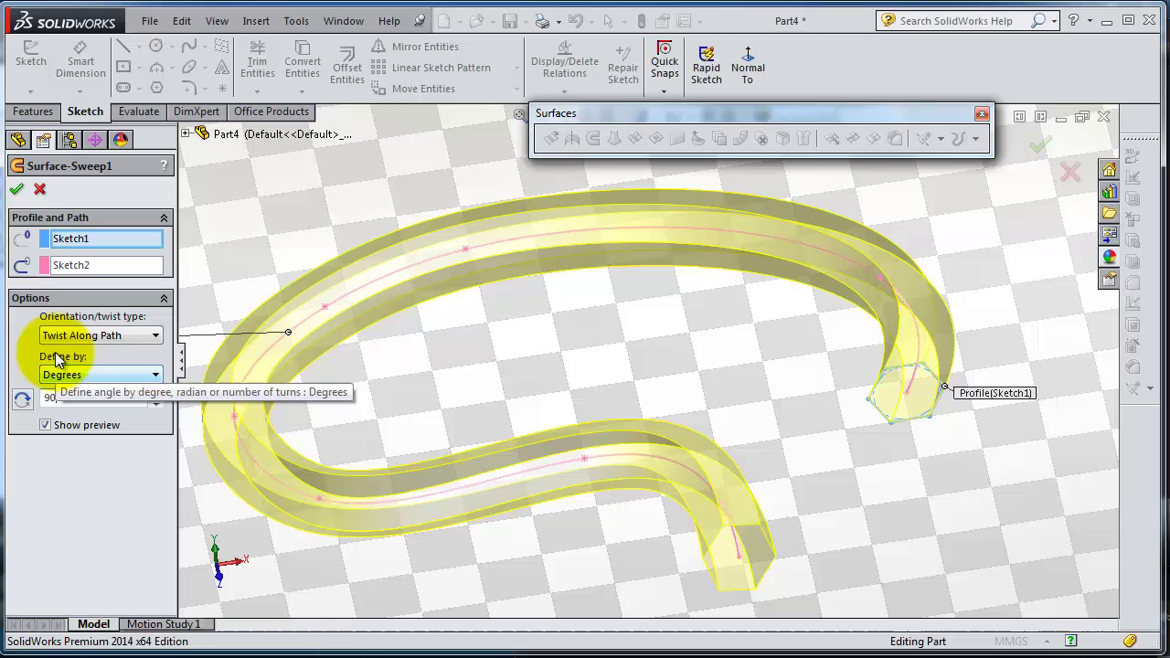
key("Return")
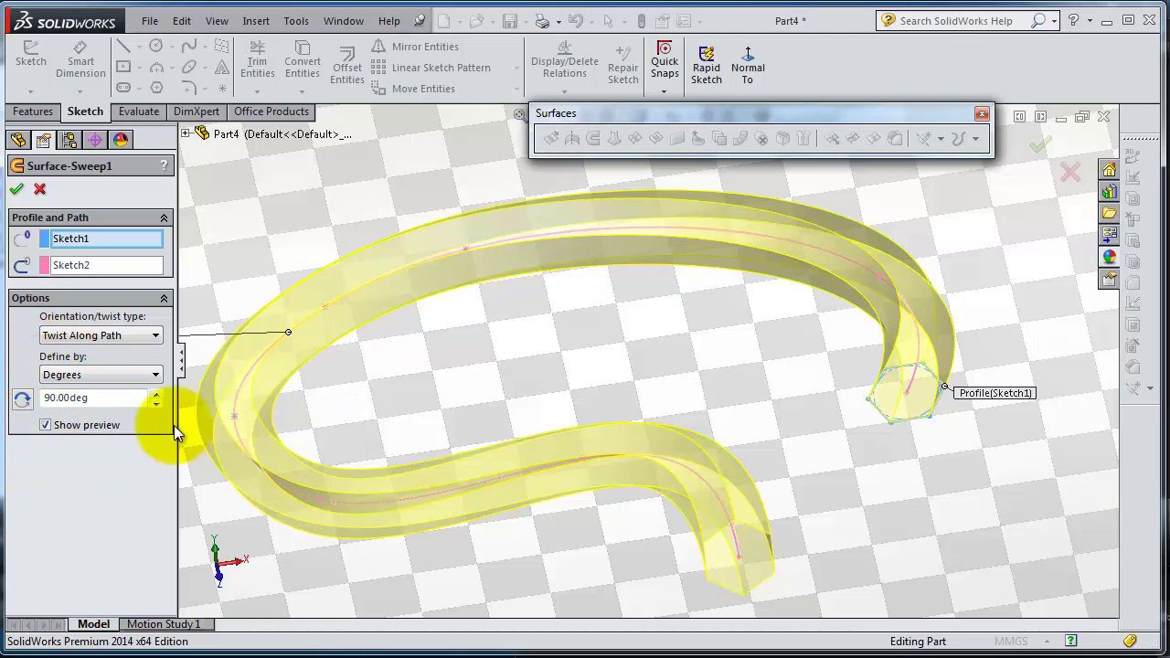
left_click_drag(42, 398, 114, 400)
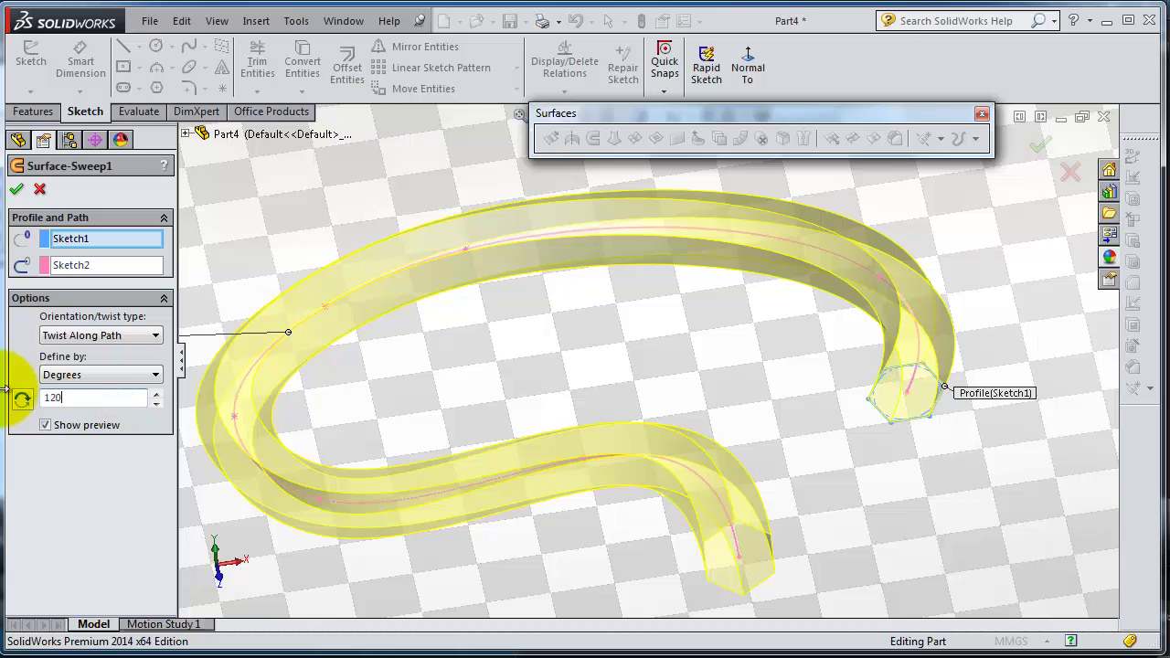
type("120")
key("Return")
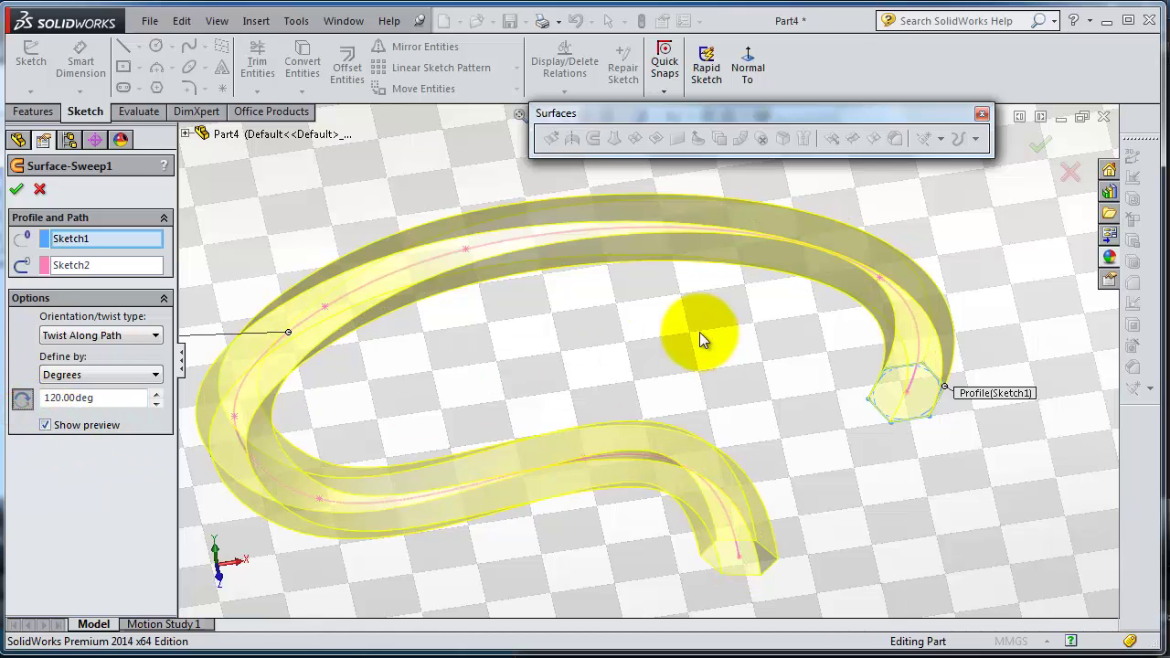
- Toggle Reverse twice, accept the 120° twisted sweep, and reopen Surface-Sweep1 for editing
middle_click_drag(700, 338, 734, 365)
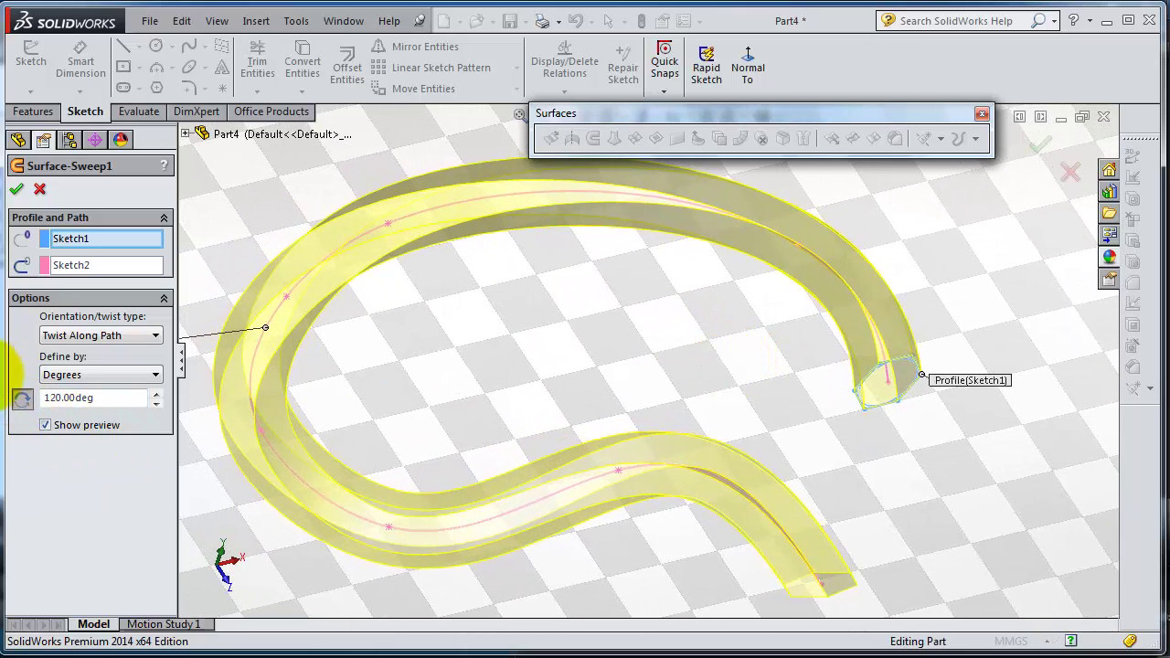
left_click(21, 402)
left_click(22, 403)
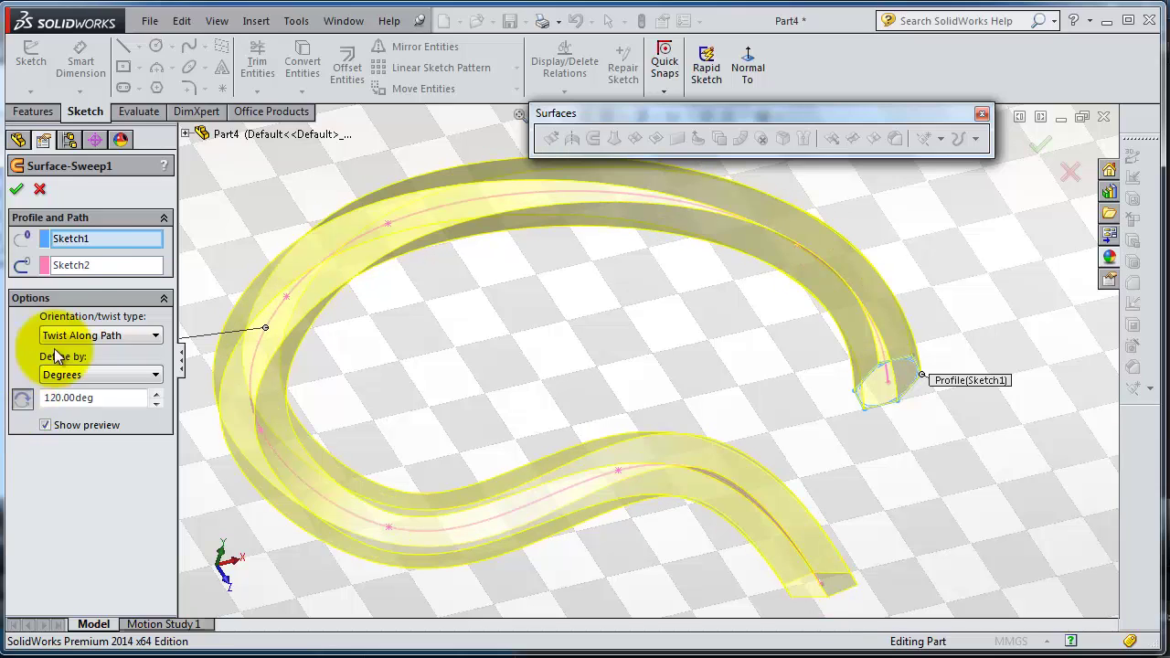
left_click(16, 194)
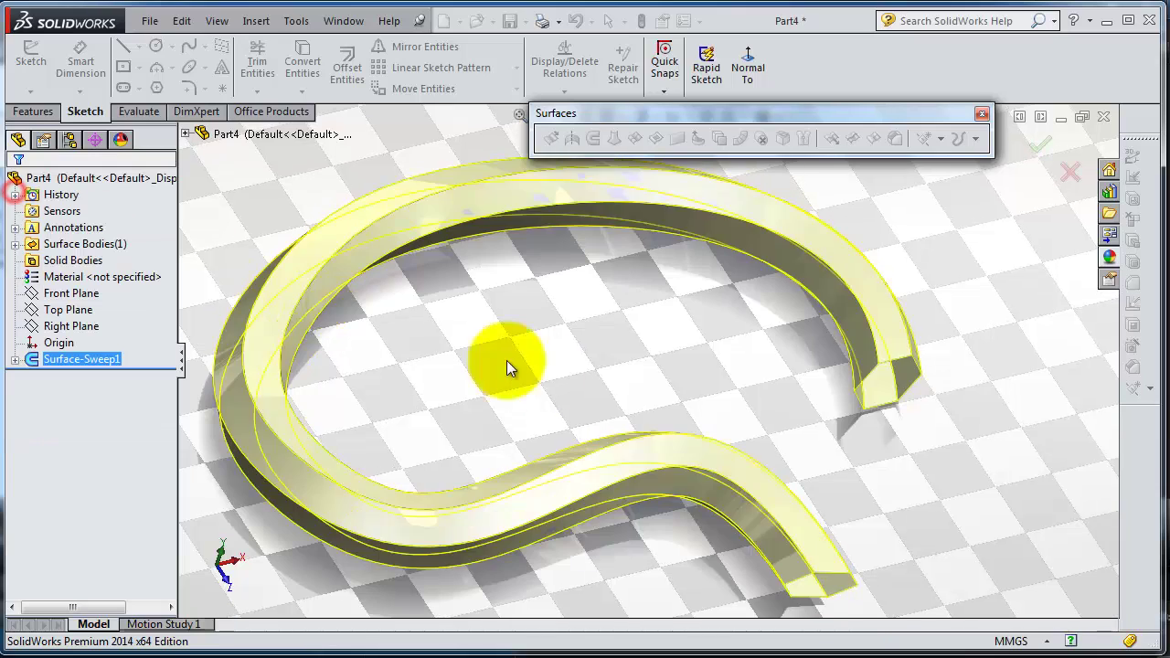
middle_click_drag(507, 360, 393, 356)
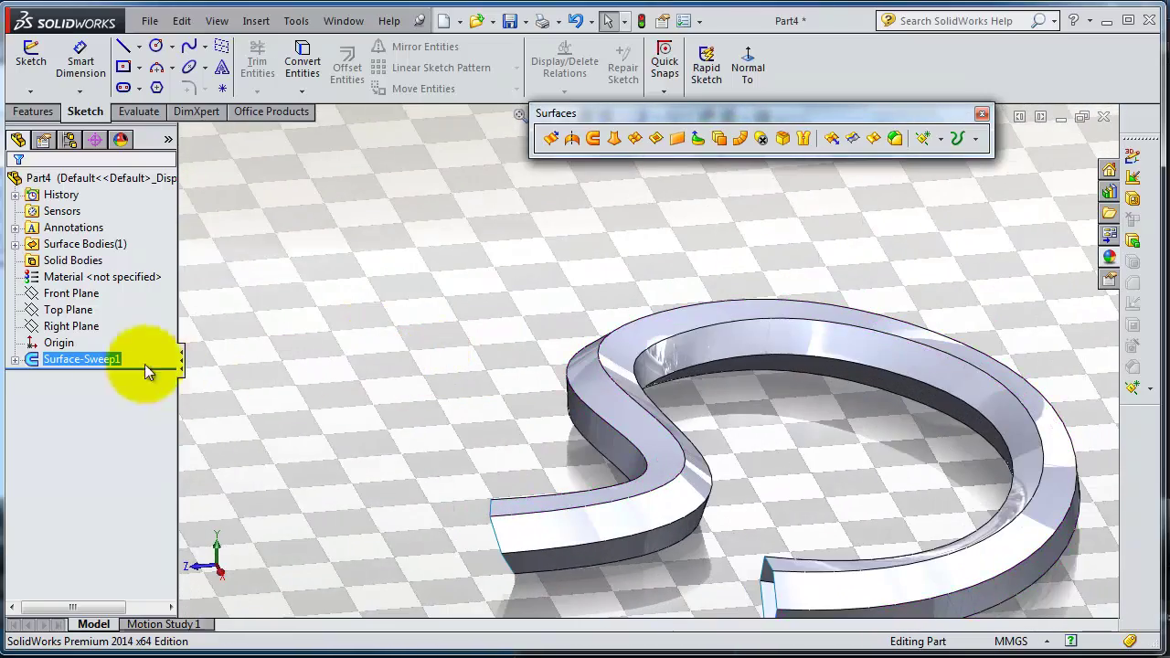
left_click(28, 359)
left_click(33, 329)
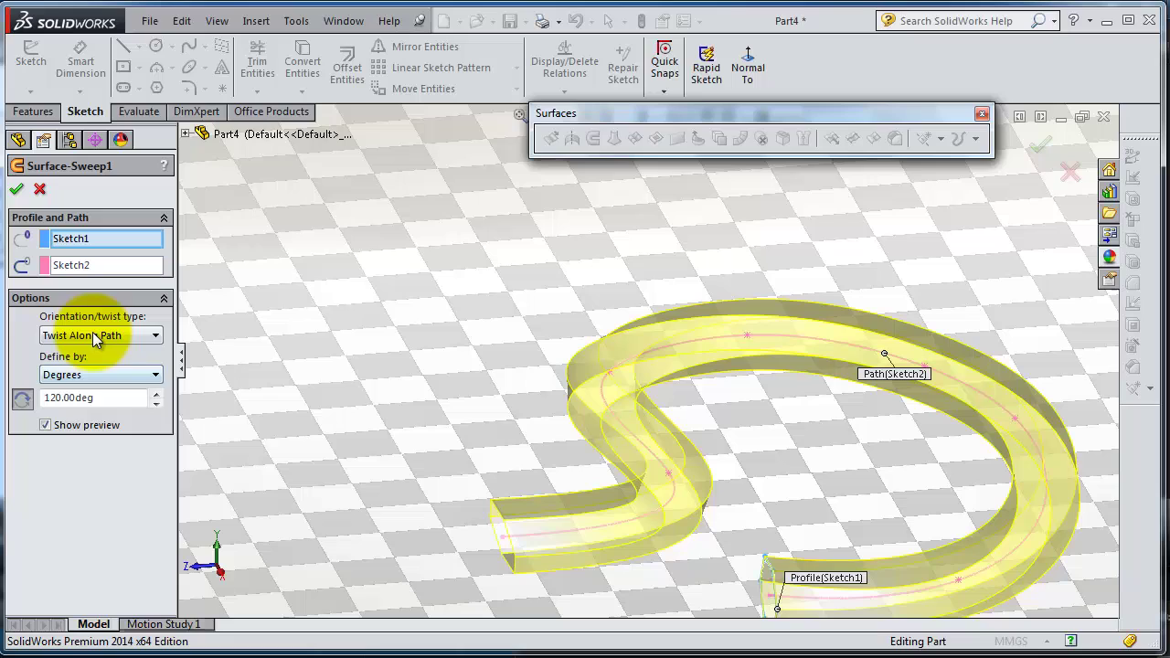
- Choose Twist Along Path With Normal Constant and enter a 30° twist angle
left_click(93, 335)
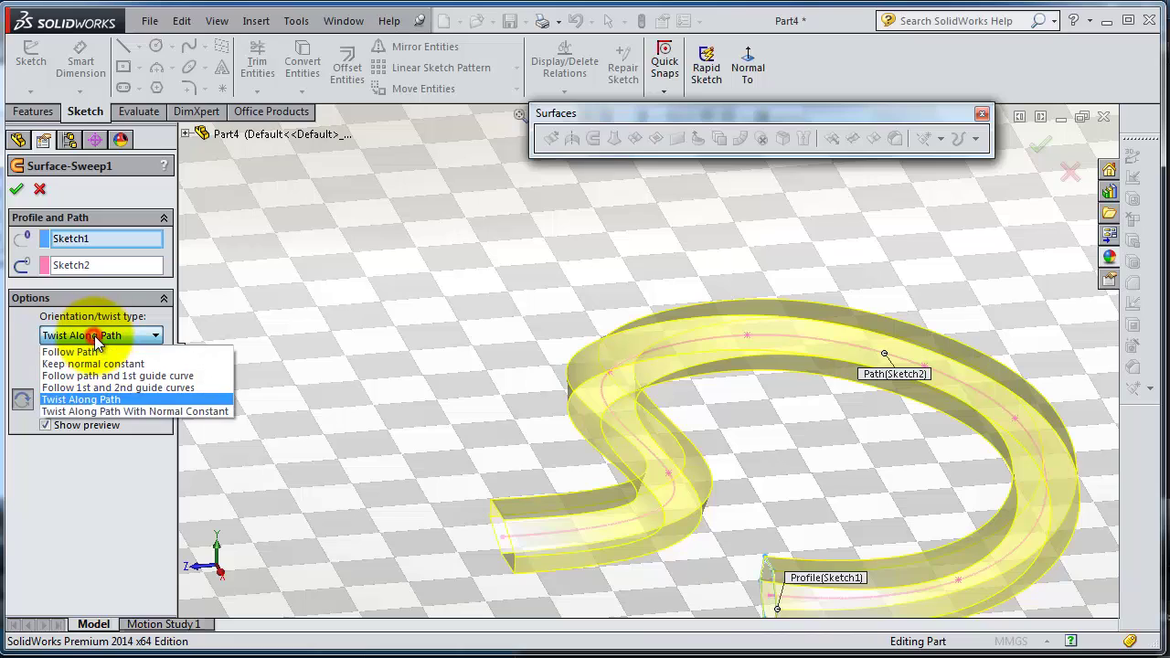
left_click(130, 410)
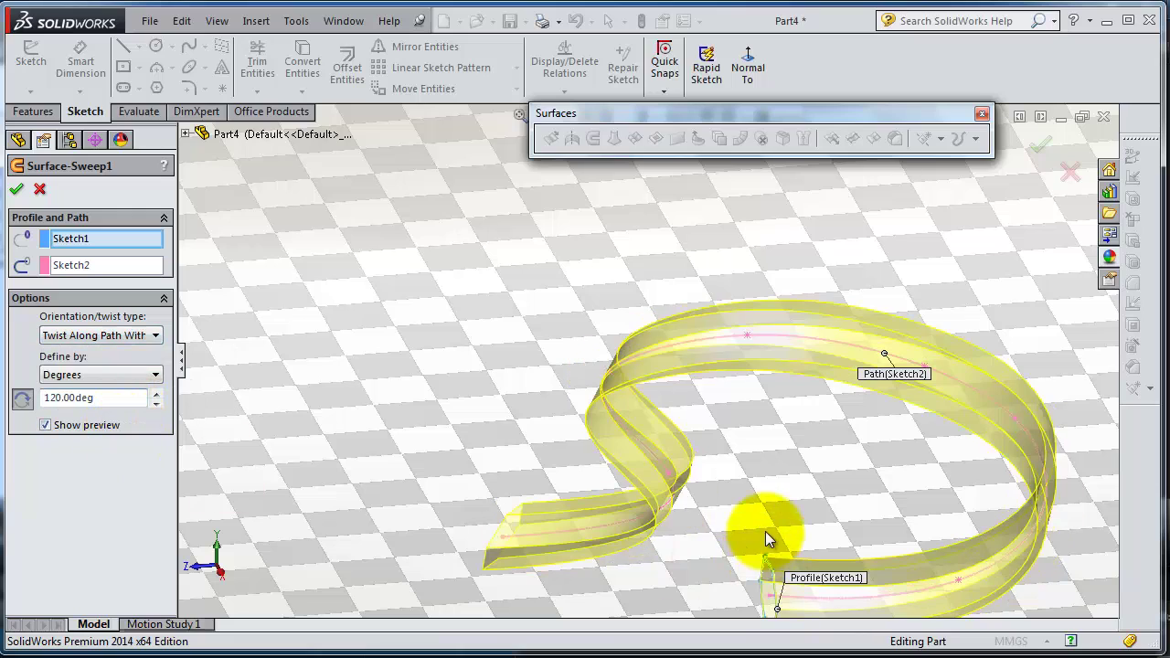
middle_click_drag(765, 531, 700, 554)
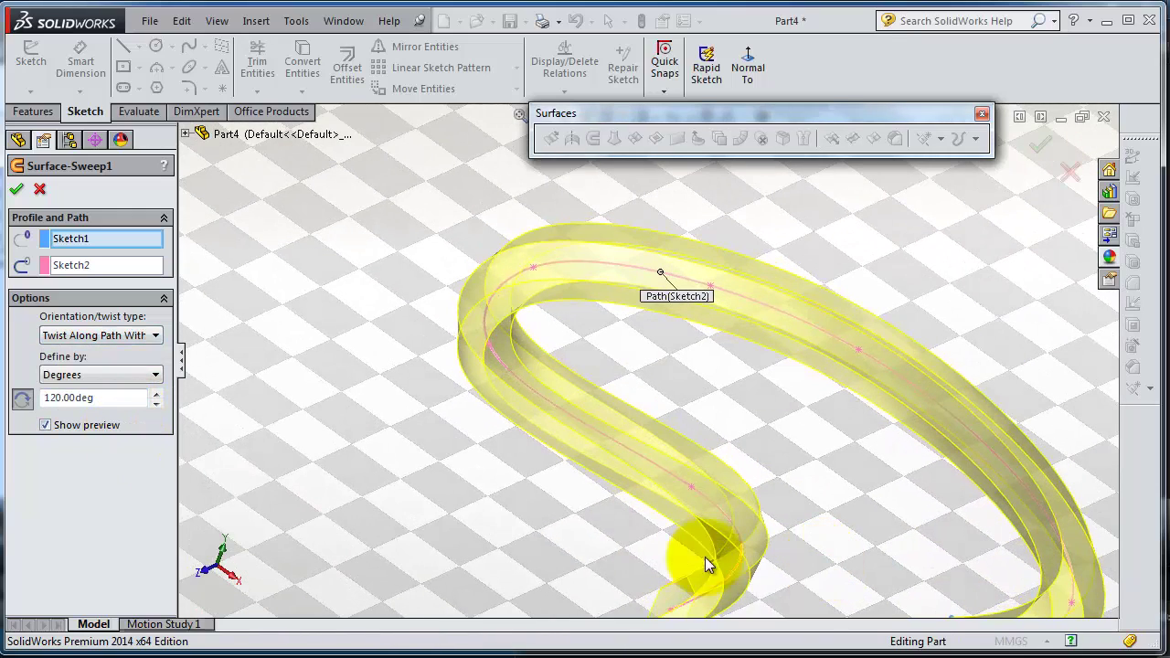
double_click(108, 402)
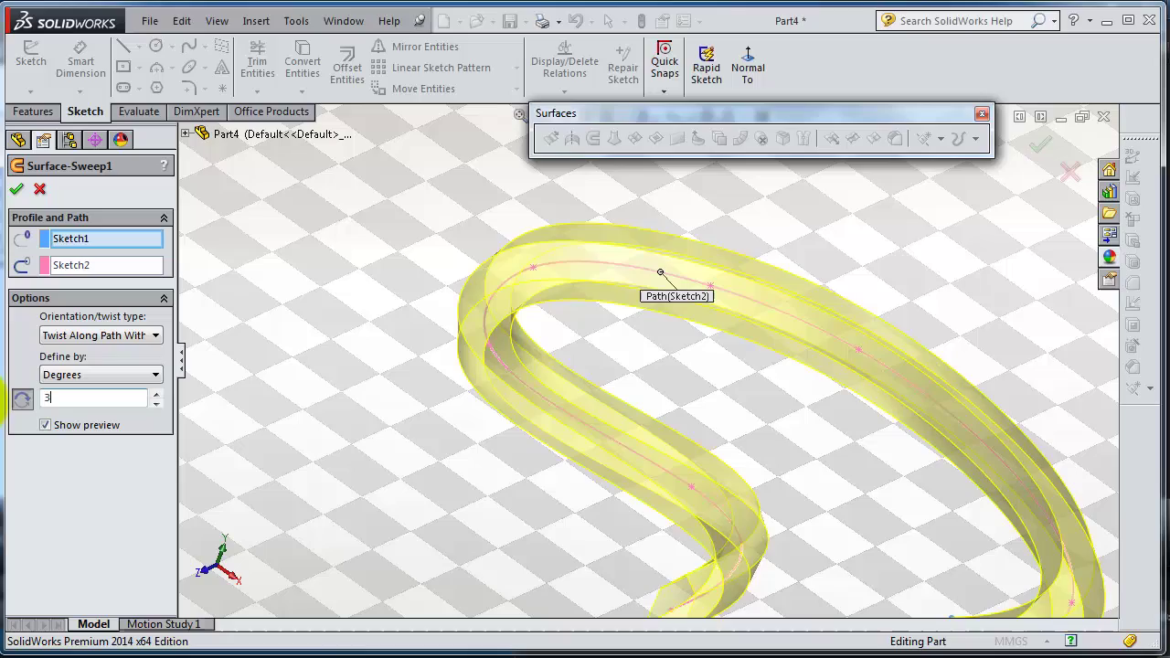
type("30")
key("Return")
middle_click_drag(454, 459, 599, 383)
- Accept the 30° twisted sweep, orbit around the model, and select Surface-Sweep1 in the tree
left_click(17, 188)
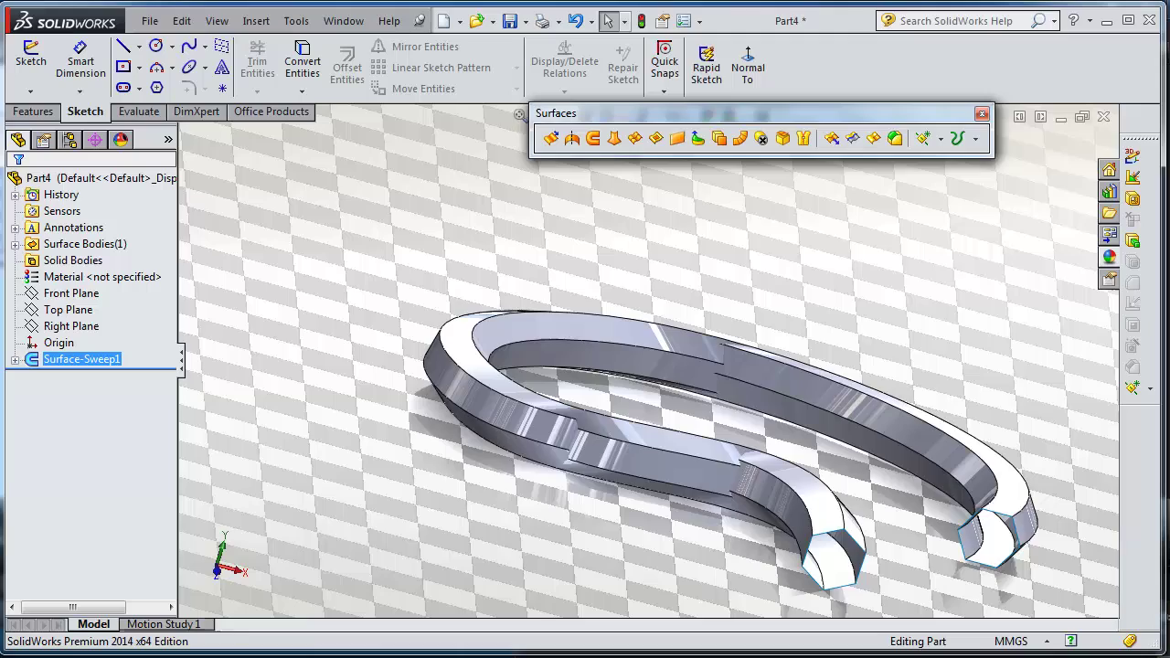
middle_click_drag(877, 493, 274, 414)
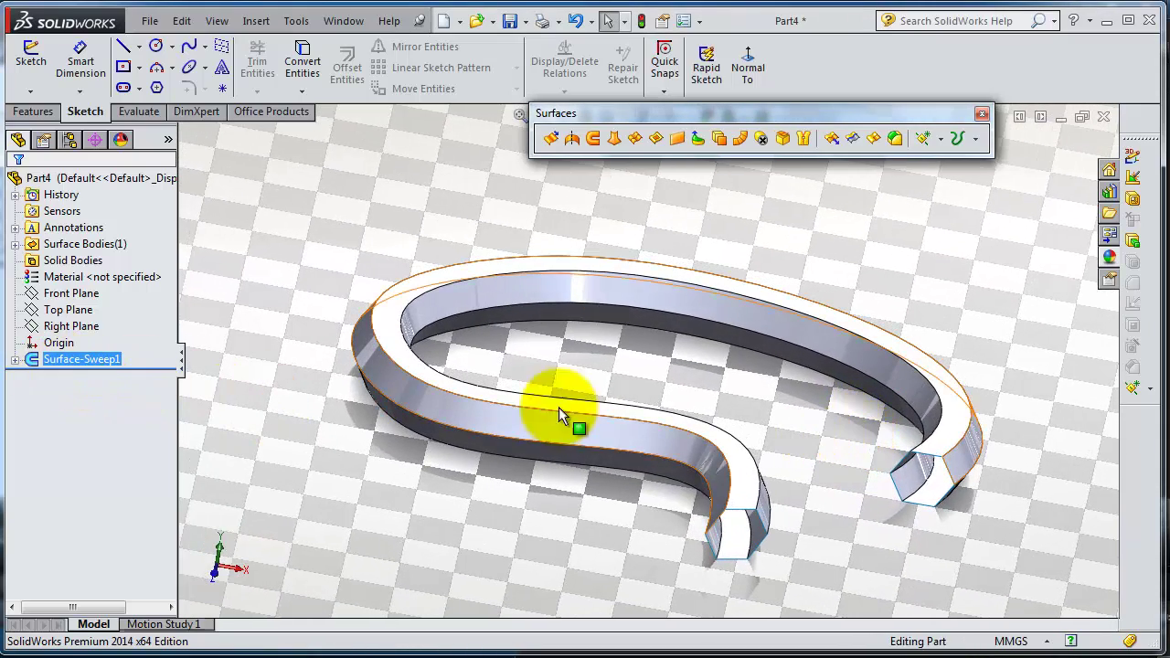
middle_click_drag(641, 368, 595, 366)
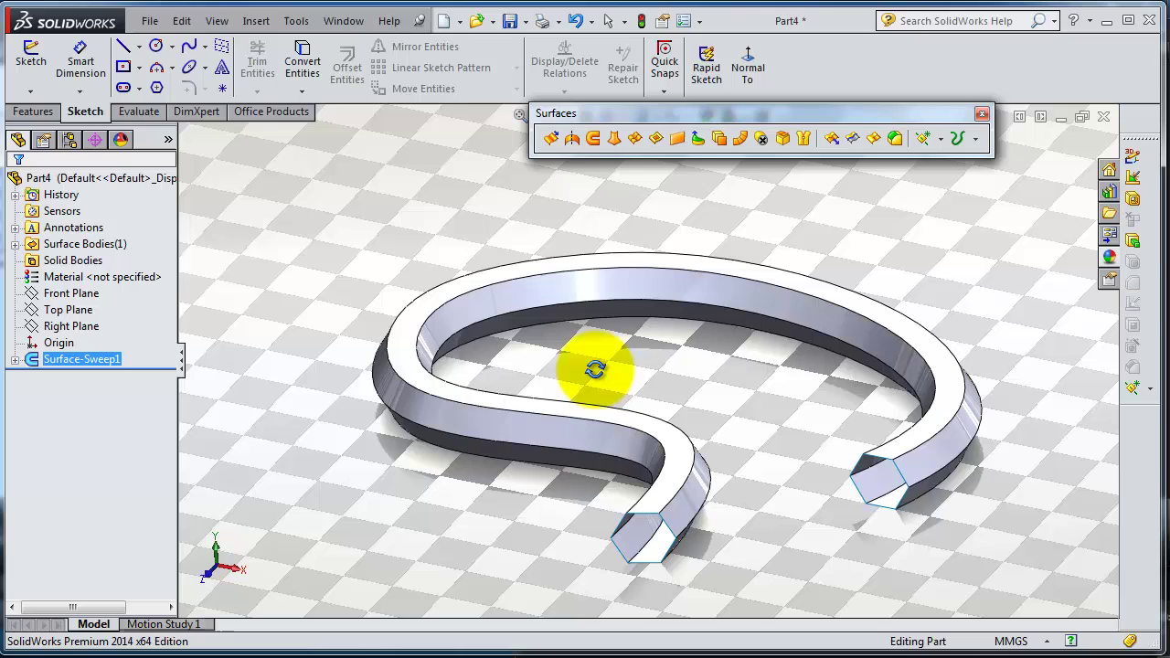
left_click(34, 360)
- Reopen the sweep, set Twist Along Path defined by 5.00 Turns, and accept it
left_click(43, 307)
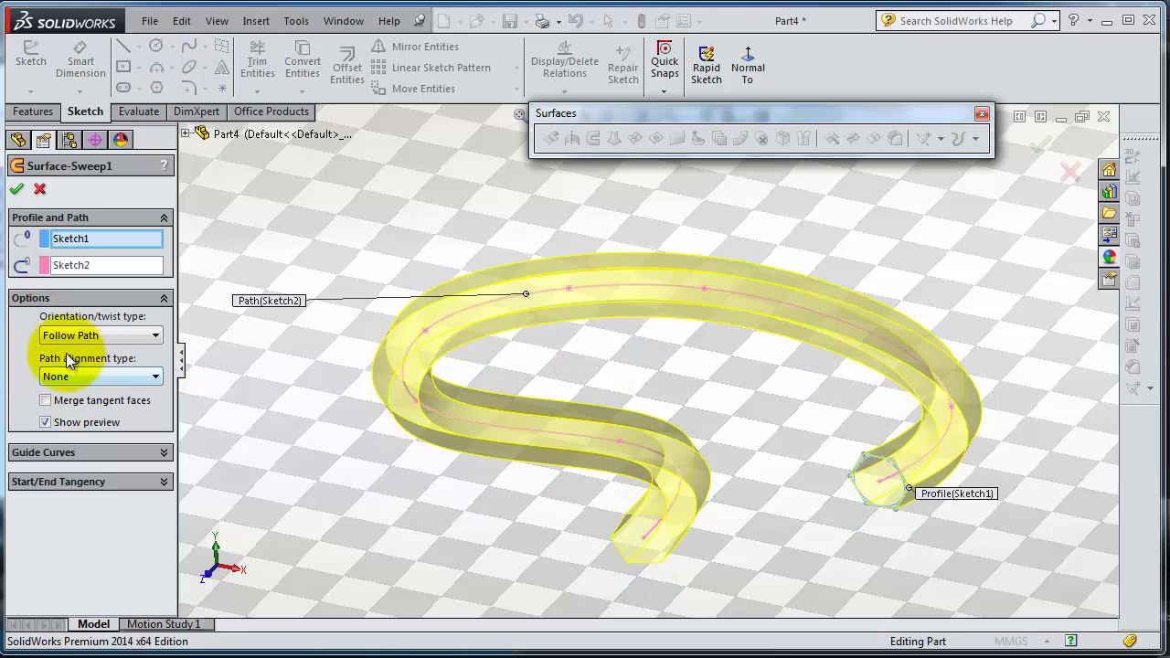
left_click(68, 338)
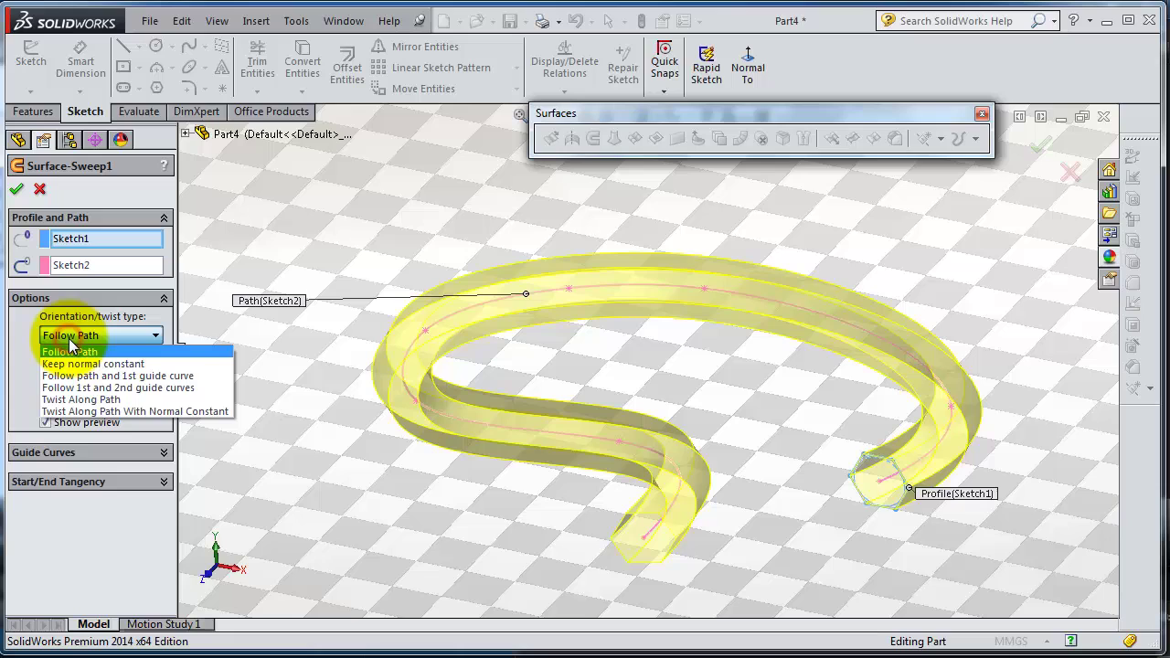
left_click(65, 400)
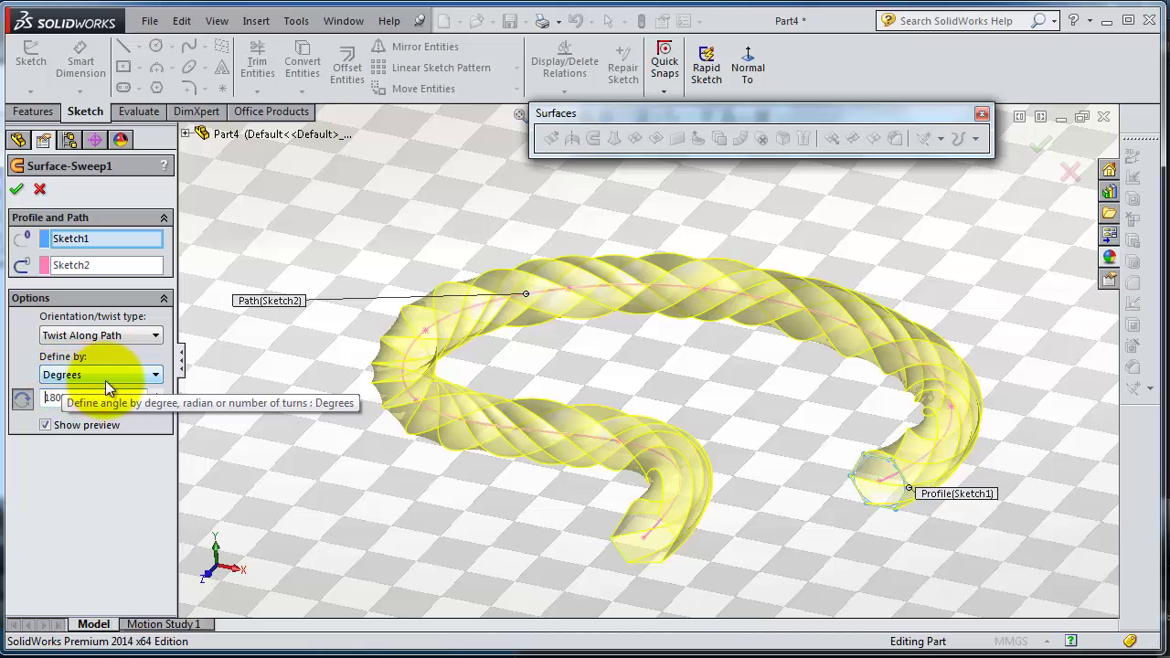
left_click(80, 374)
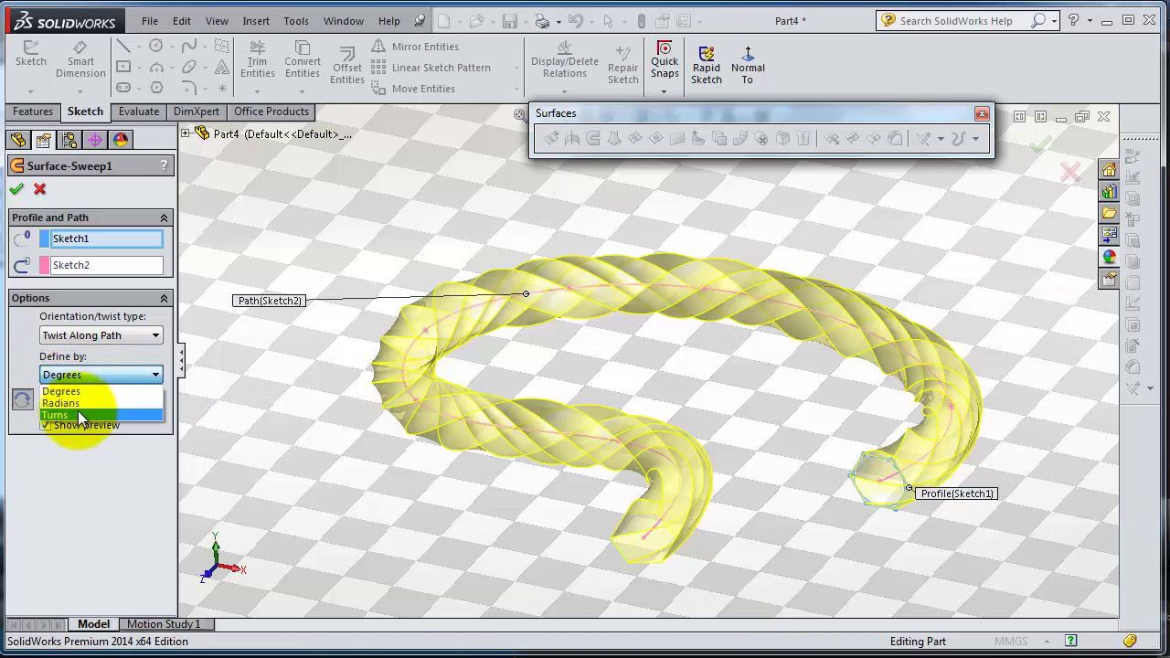
left_click(80, 416)
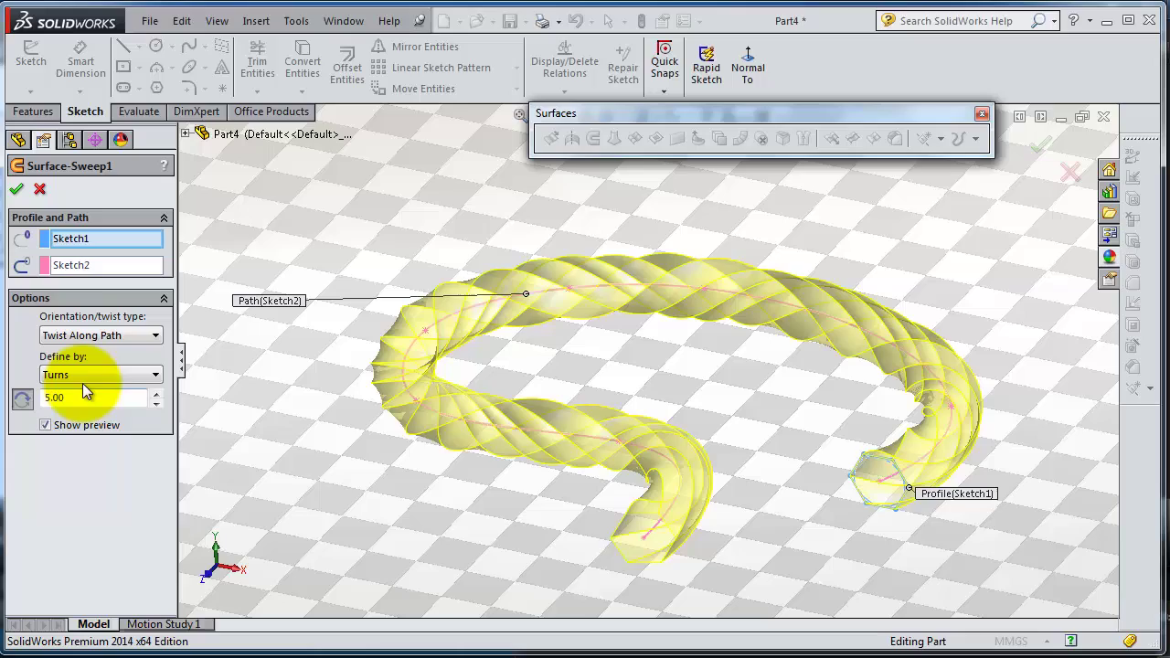
left_click(16, 190)
middle_click_drag(707, 471, 589, 612)
middle_click_drag(680, 509, 747, 503)
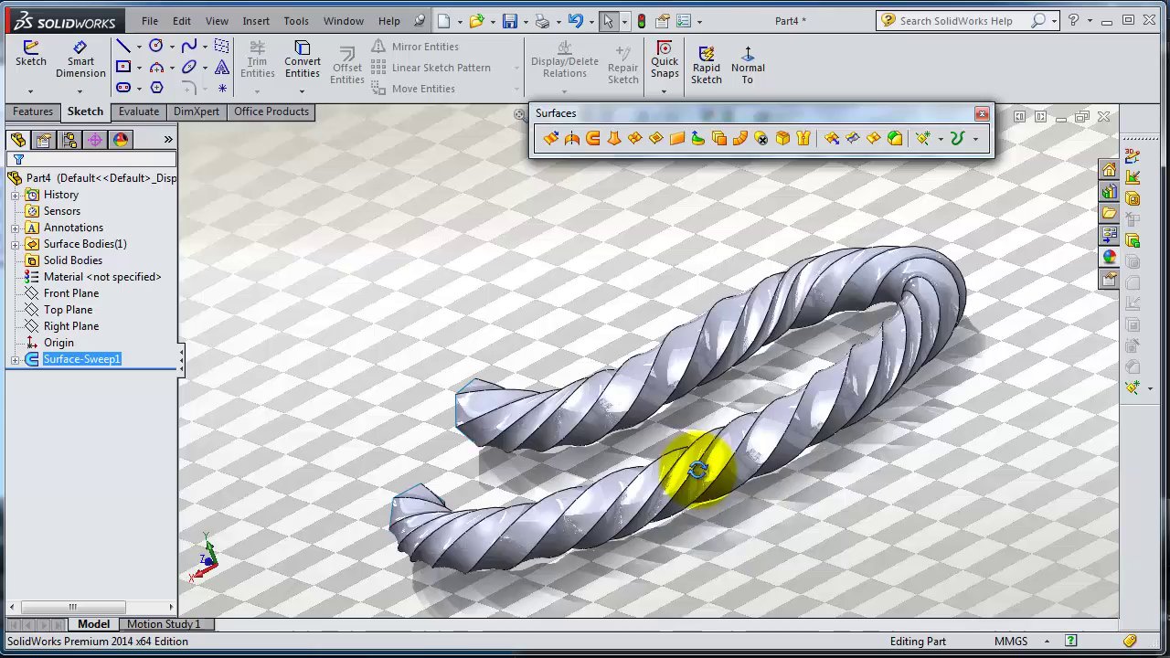